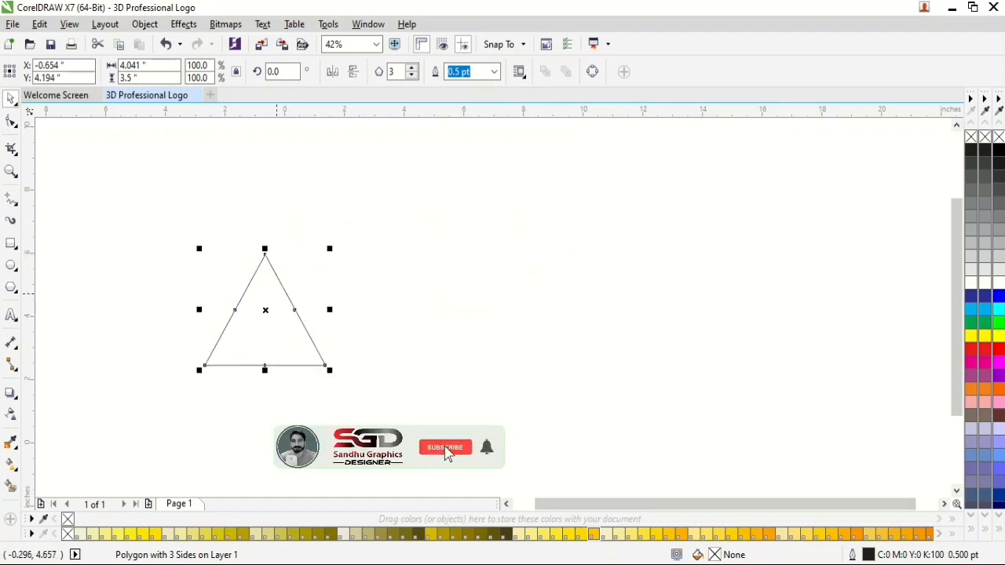
Deselect the triangle and set the document's drawing units to millimeters.
click(483, 455)
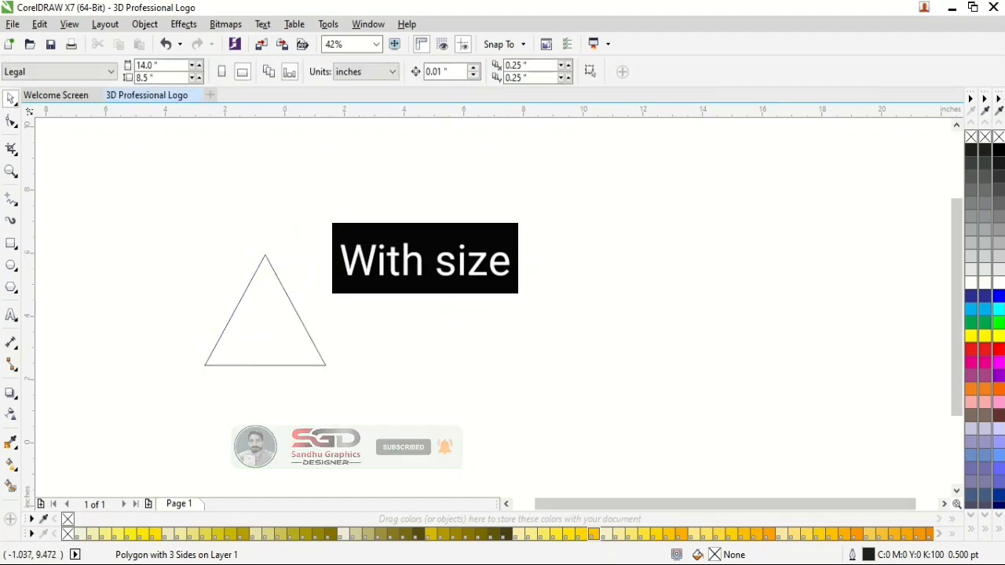
click(391, 72)
click(359, 105)
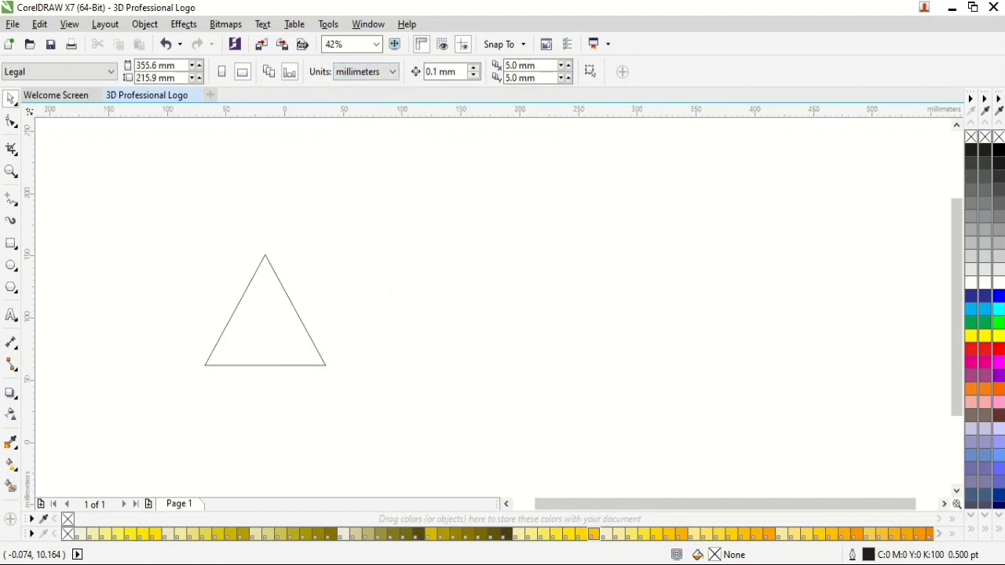
Resize the triangle proportionally to a width of 50 mm.
click(277, 273)
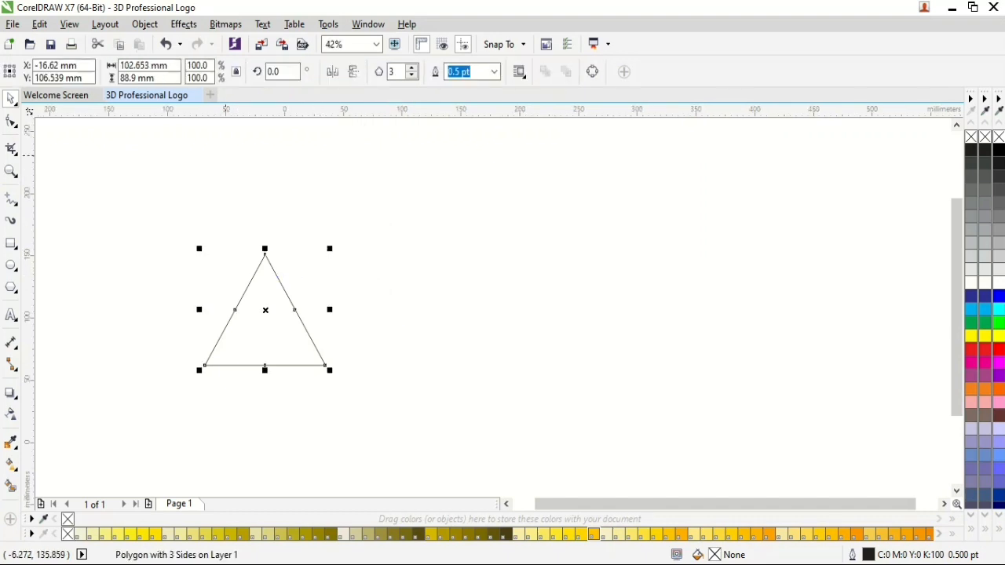
drag(175, 66, 115, 66)
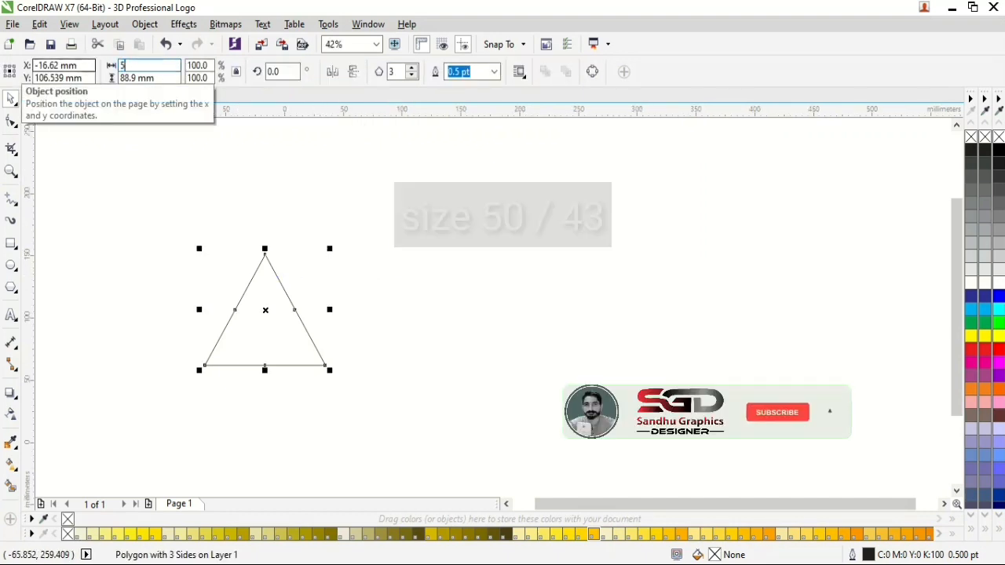
text(50)
key(Return)
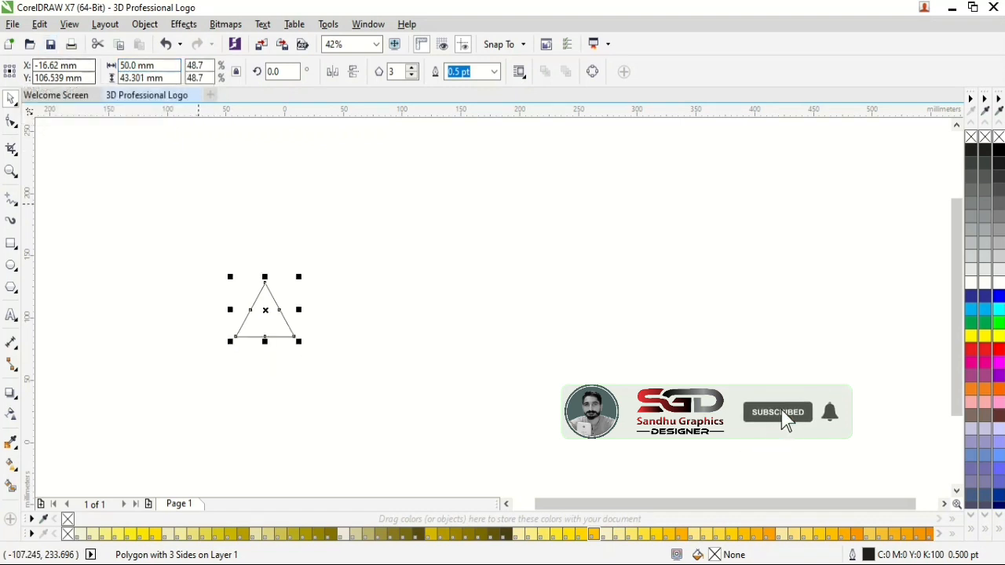
Draw a horizontal Freehand line to the right of the triangle, level with its base, and set its length to 100 mm.
key(F5)
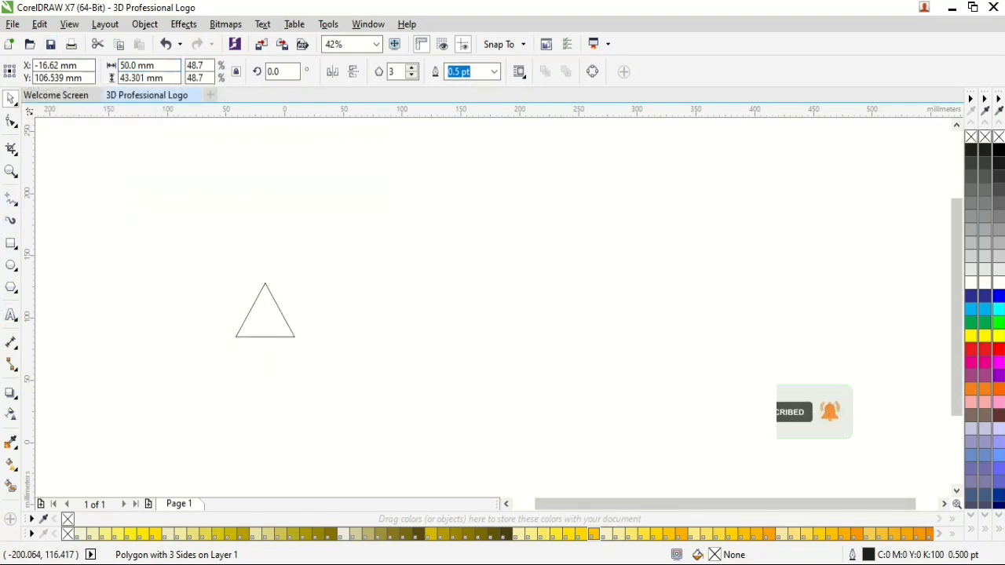
key(Escape)
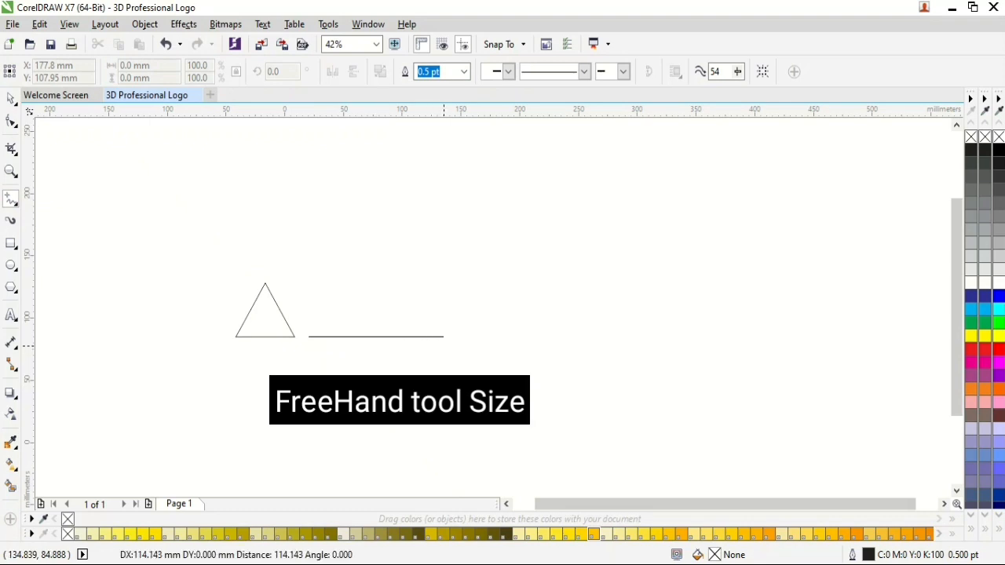
click(444, 337)
key(space)
key(F2)
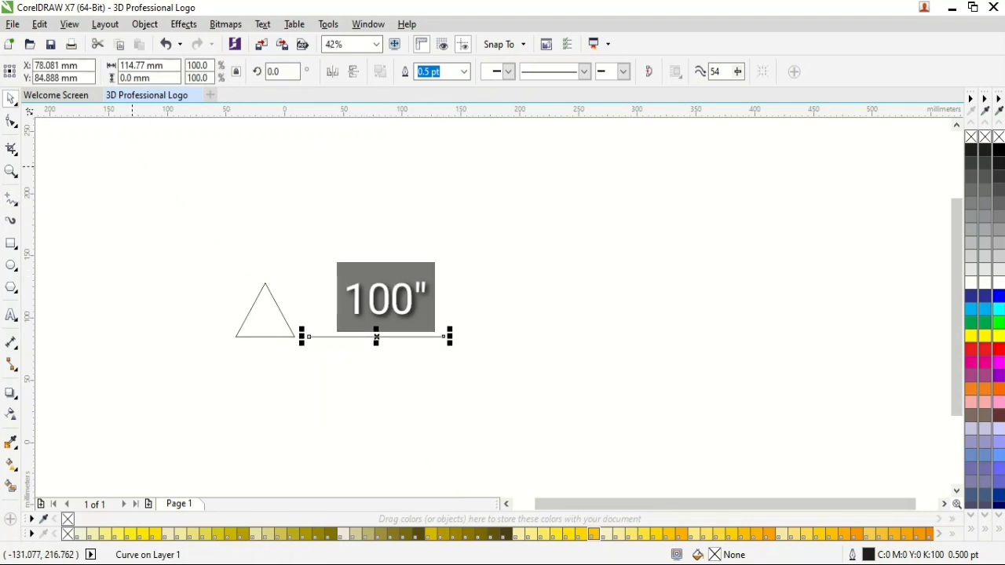
drag(146, 168, 586, 419)
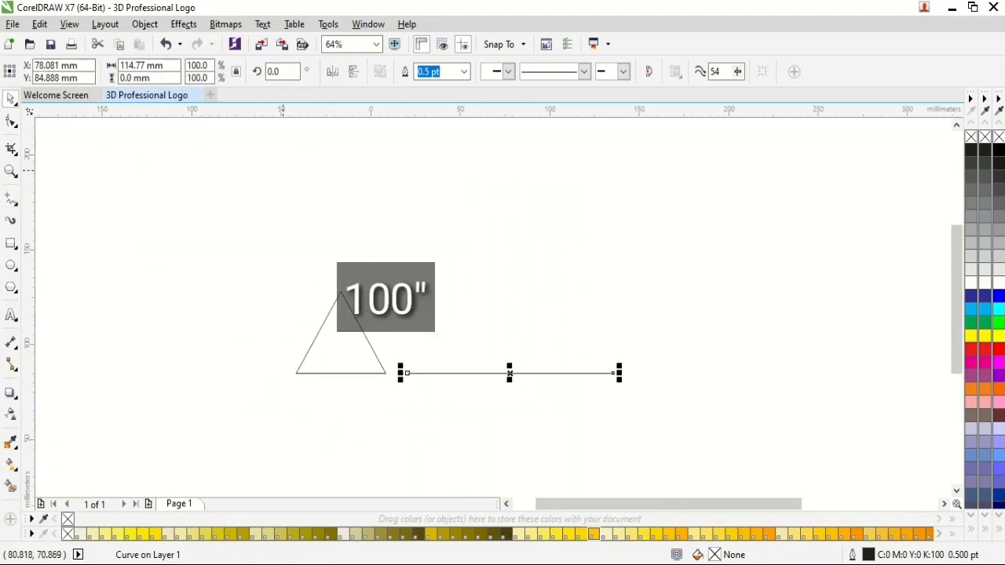
drag(165, 65, 120, 66)
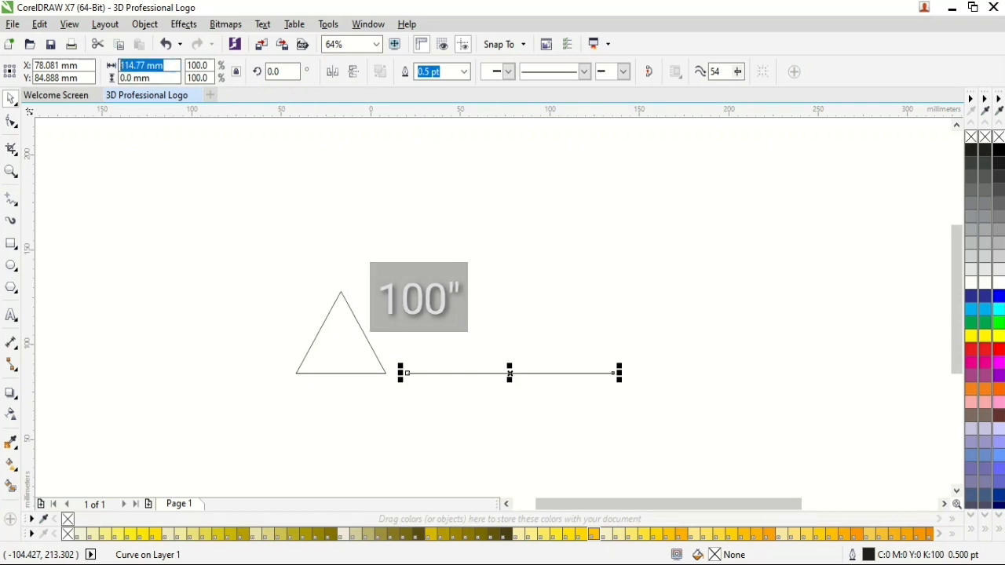
text(100)
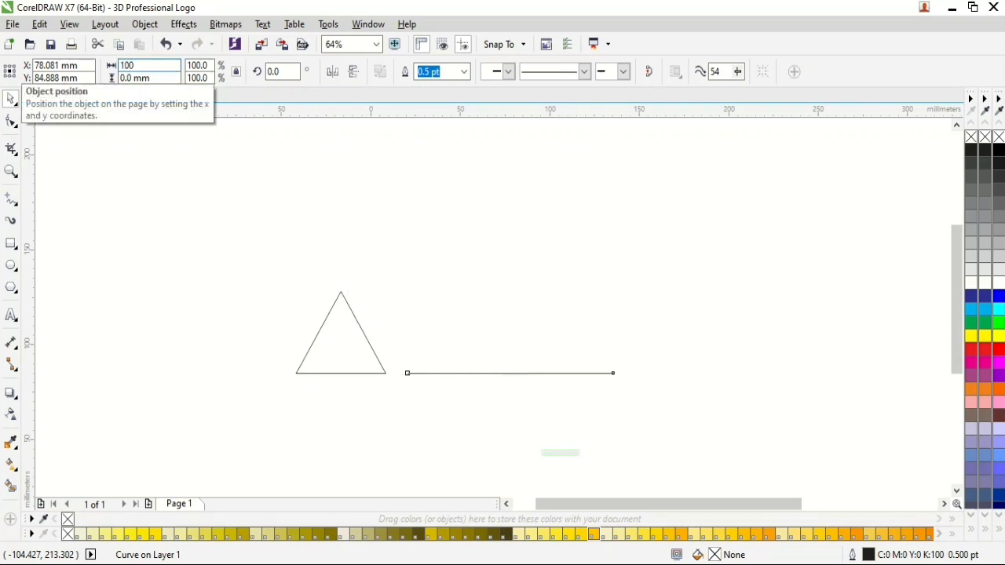
key(Return)
key(Escape)
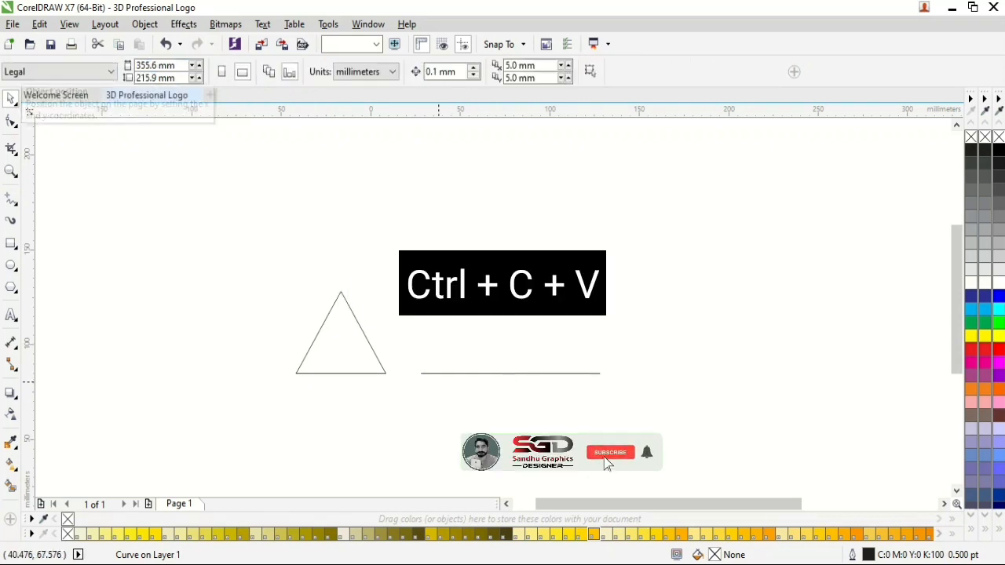
Move the 100 mm line so its left end snaps to the triangle's lower-right corner.
click(424, 374)
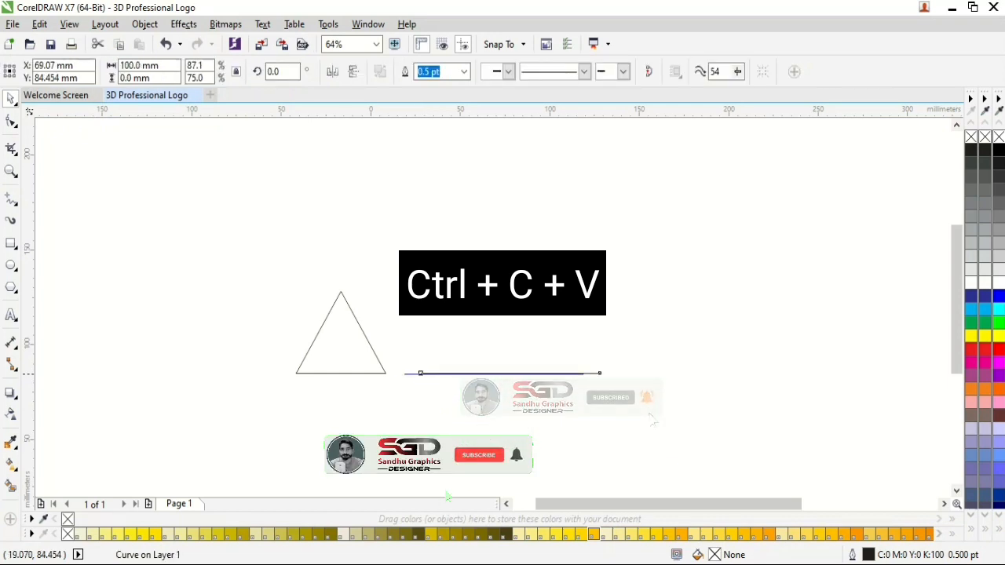
drag(424, 374, 388, 373)
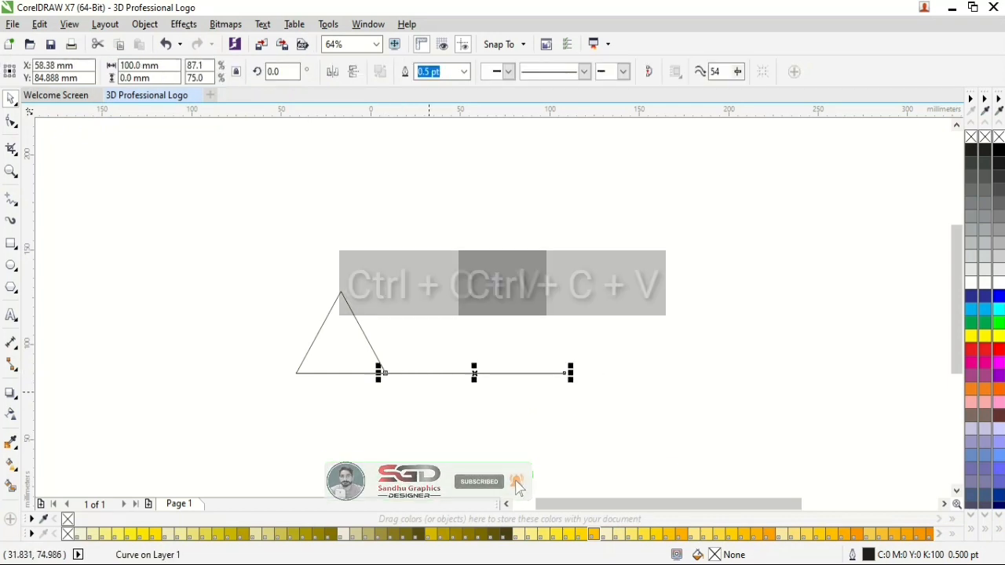
key(Escape)
Rotate a copy of the line about the triangle's center to 240 degrees, extending the triangle's left edge downward.
click(445, 373)
click(461, 373)
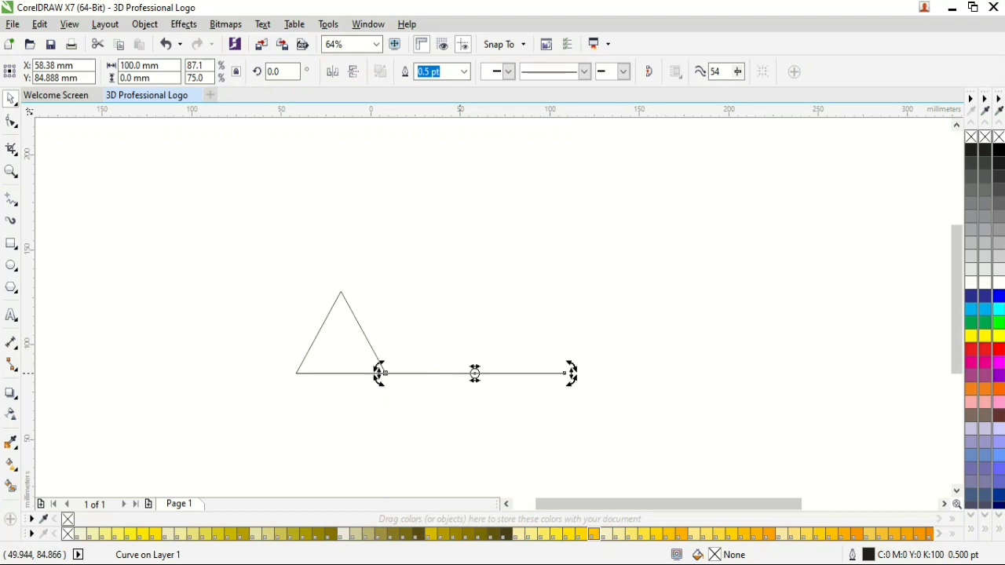
drag(357, 350, 340, 346)
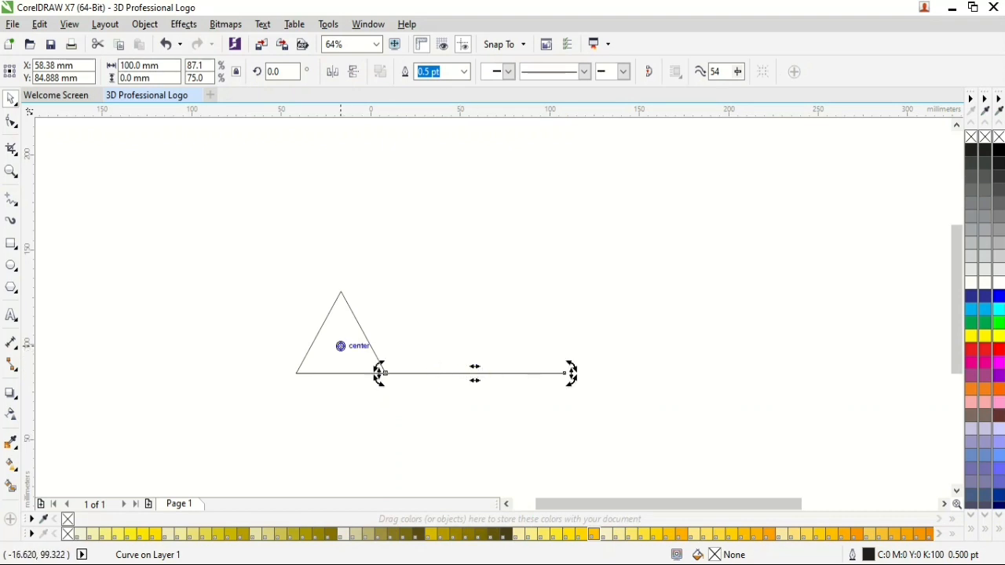
drag(572, 373, 246, 459)
Copy the triangle and paste the duplicate in place.
scroll(246, 459, down, 1)
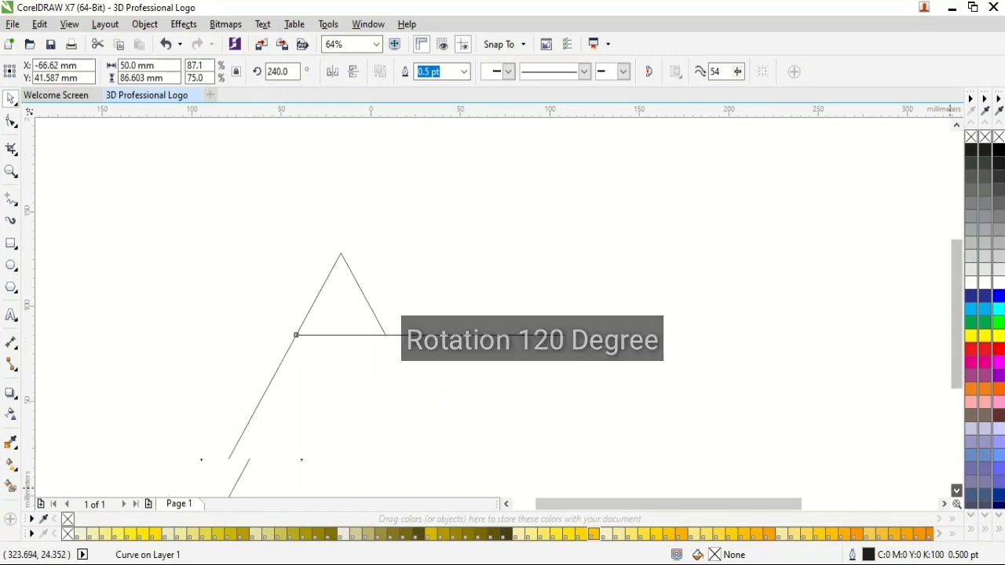
scroll(338, 269, down, 1)
click(338, 270)
click(372, 268)
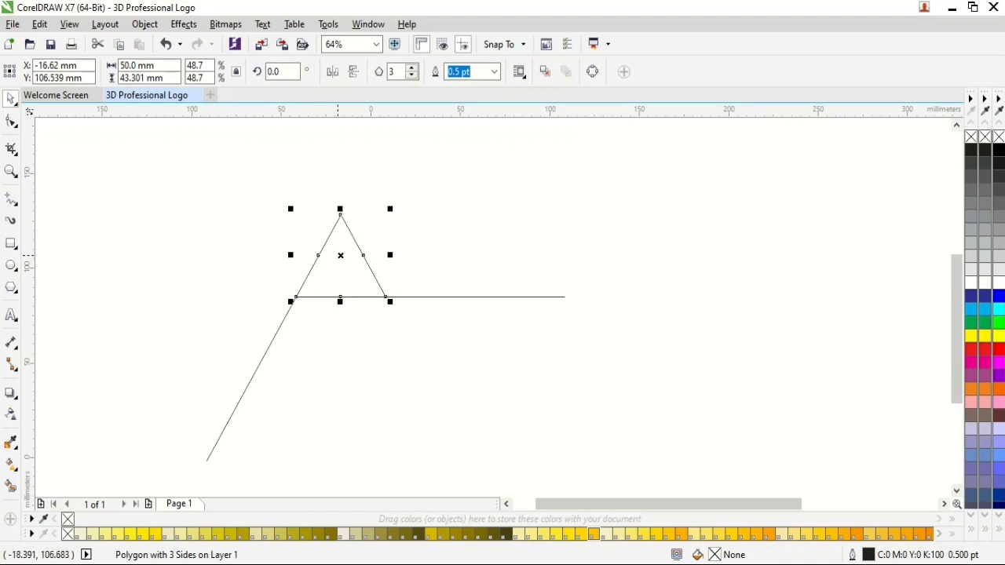
right_click(339, 255)
click(369, 293)
key(ctrl+v)
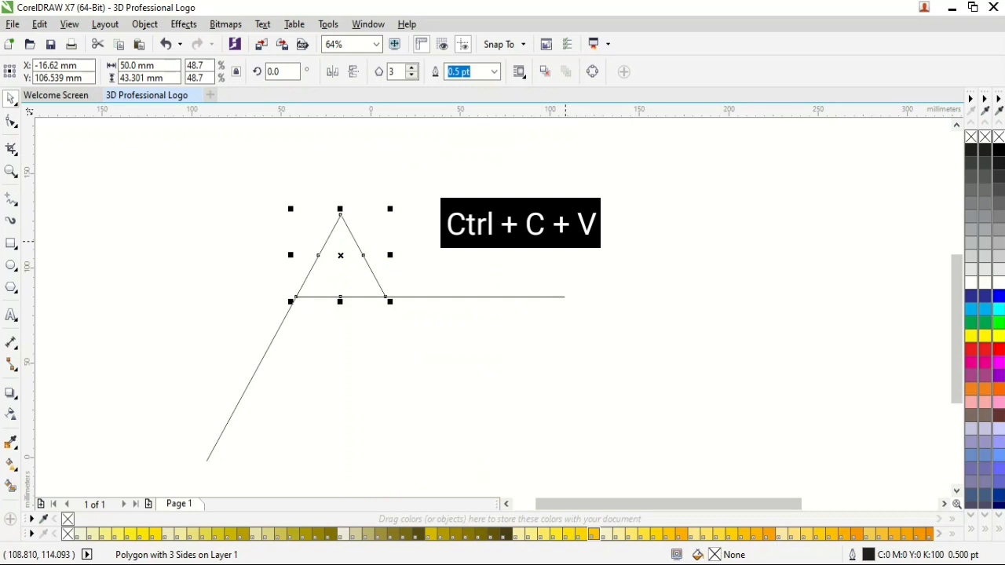
right_click(611, 212)
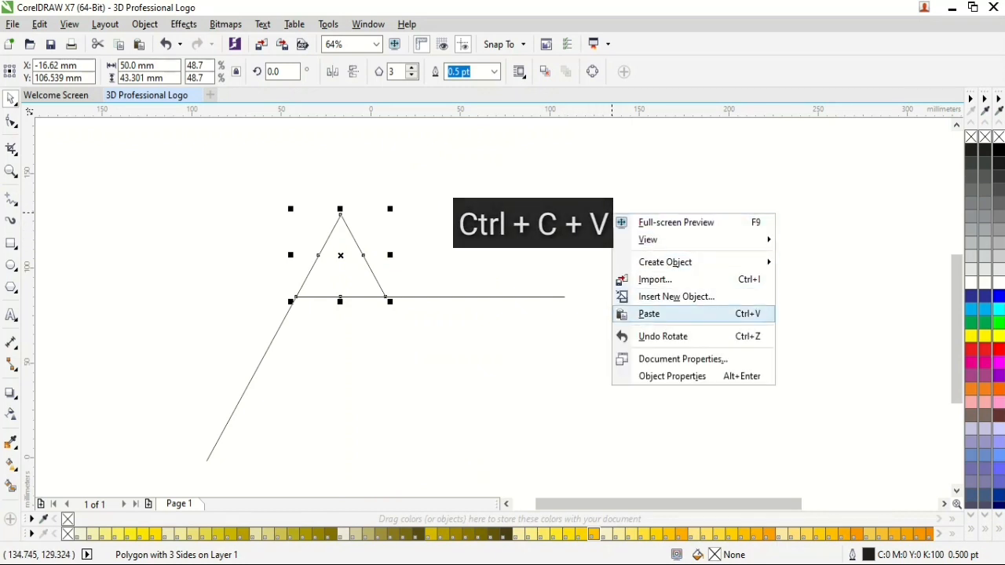
click(651, 313)
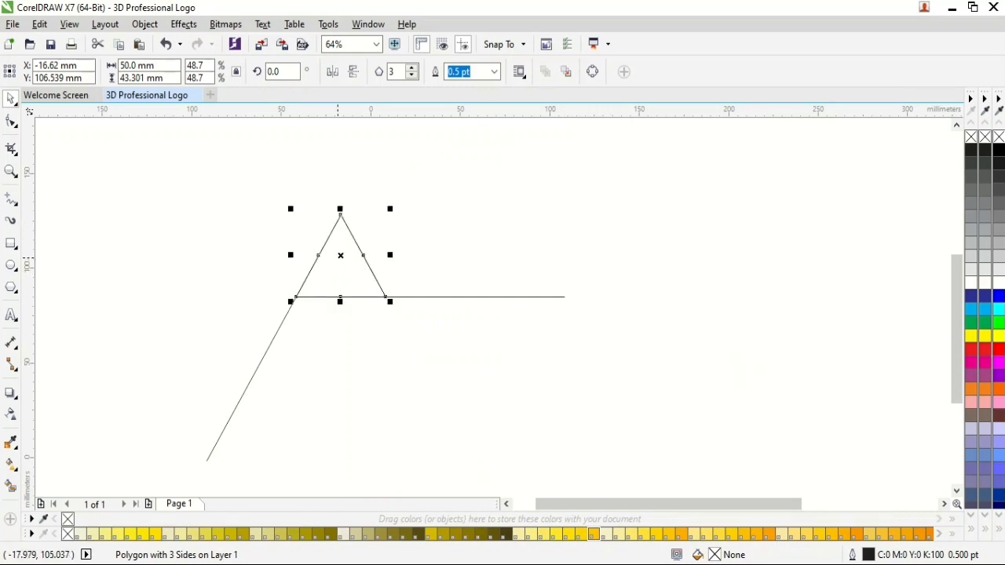
Move the pasted triangle to clear space right of the horizontal line and mirror a copy of it downward across its base.
drag(339, 258, 726, 257)
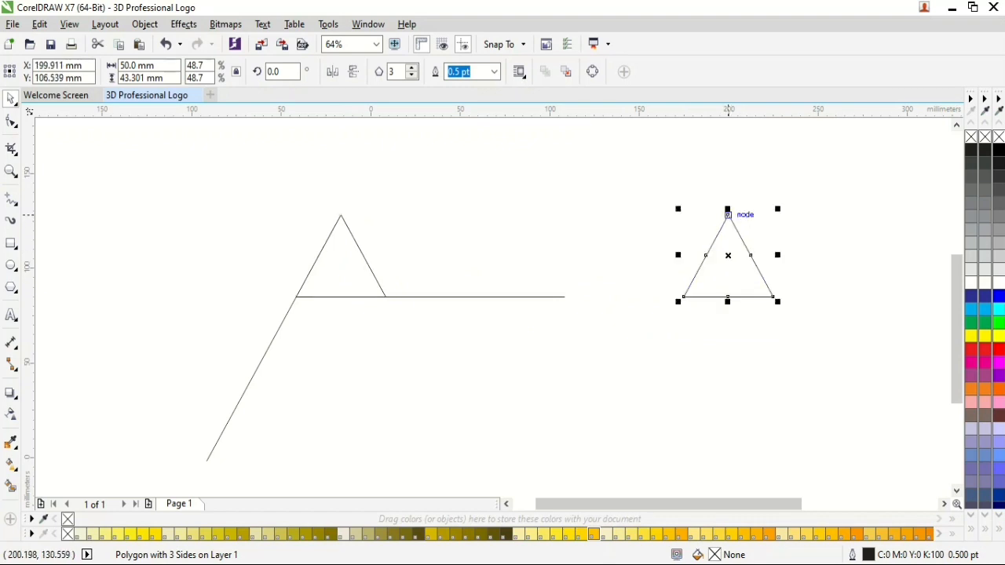
drag(728, 211, 728, 382)
right_click(729, 382)
Weld the two mirrored triangles into one diamond and snap its top vertex to the right end of the horizontal line.
drag(654, 179, 795, 397)
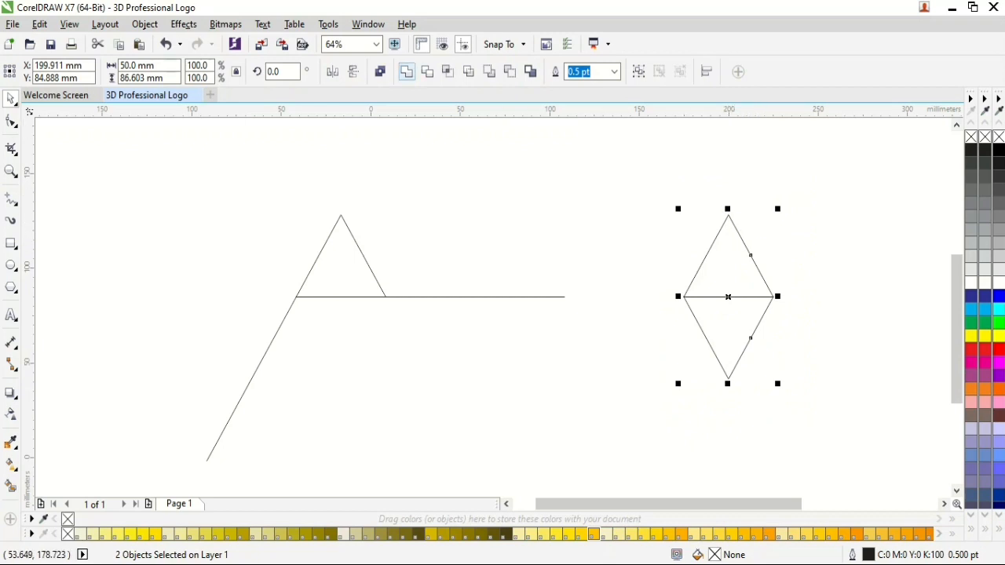
click(406, 71)
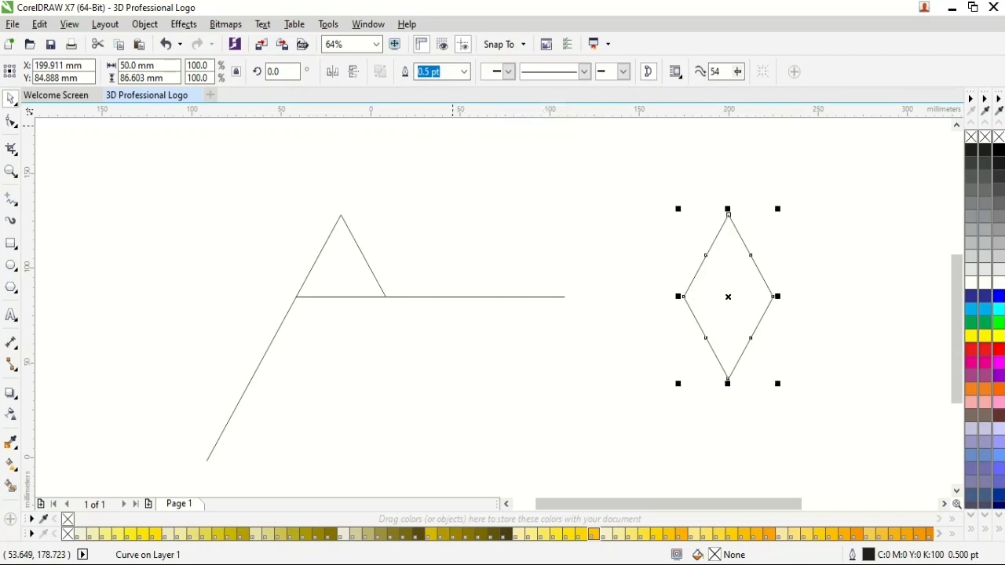
mouse_move(728, 214)
mouse_down()
mouse_move(660, 236)
mouse_move(581, 297)
mouse_move(525, 295)
mouse_move(563, 295)
mouse_move(578, 282)
mouse_move(550, 296)
mouse_up()
key(Escape)
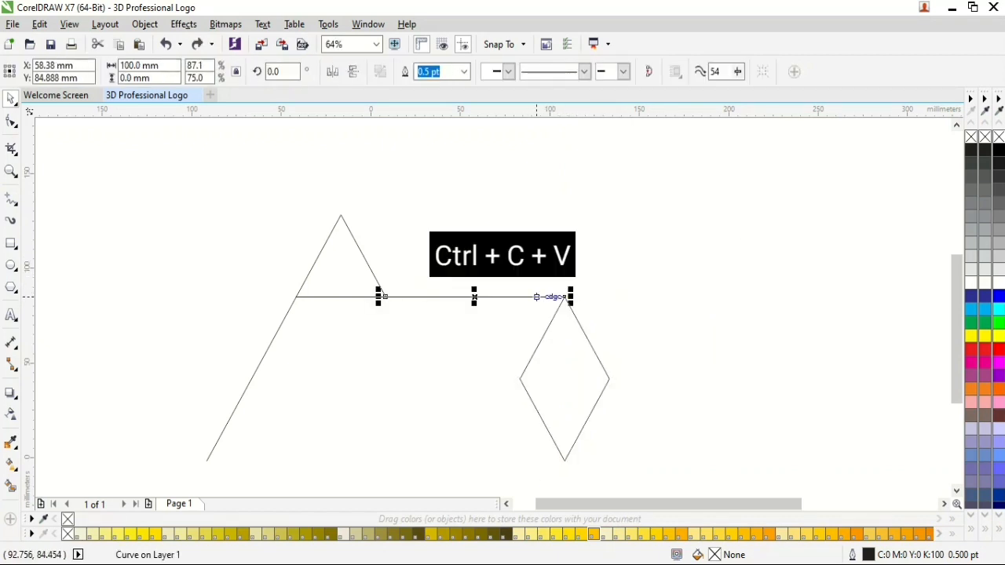
Duplicate the horizontal 100 mm line and move the copy down so its right end meets the diamond's left vertex.
right_click(545, 296)
click(550, 296)
right_click(664, 208)
click(695, 307)
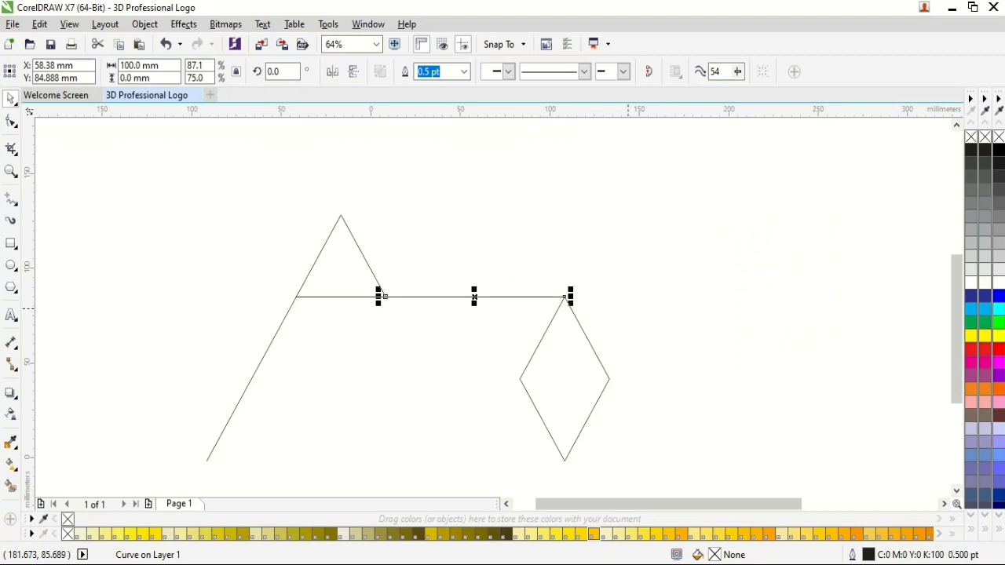
drag(475, 297, 431, 379)
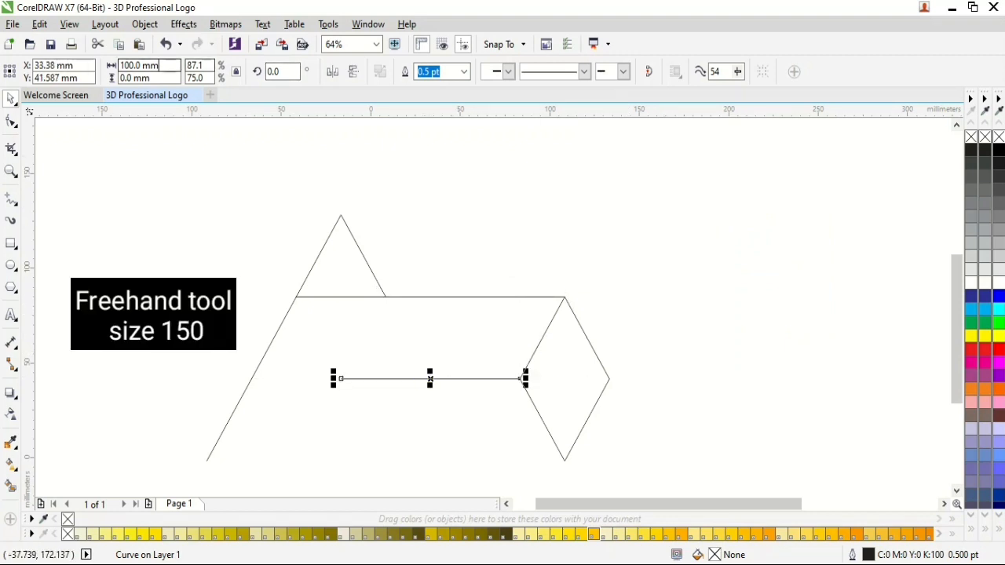
Set the copied line's length to 150 mm and snap its right end back to the diamond's left vertex.
drag(159, 66, 96, 67)
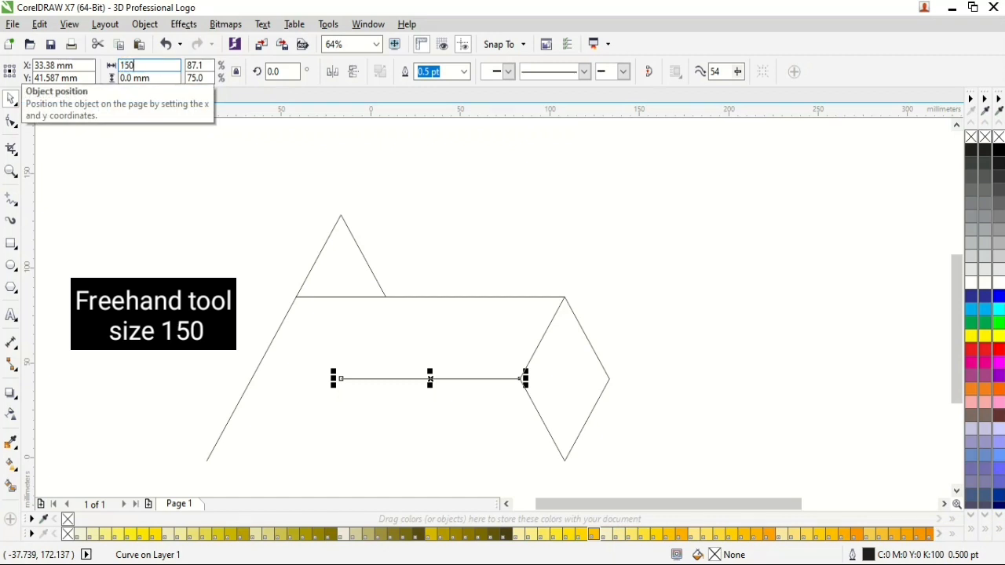
key(Return)
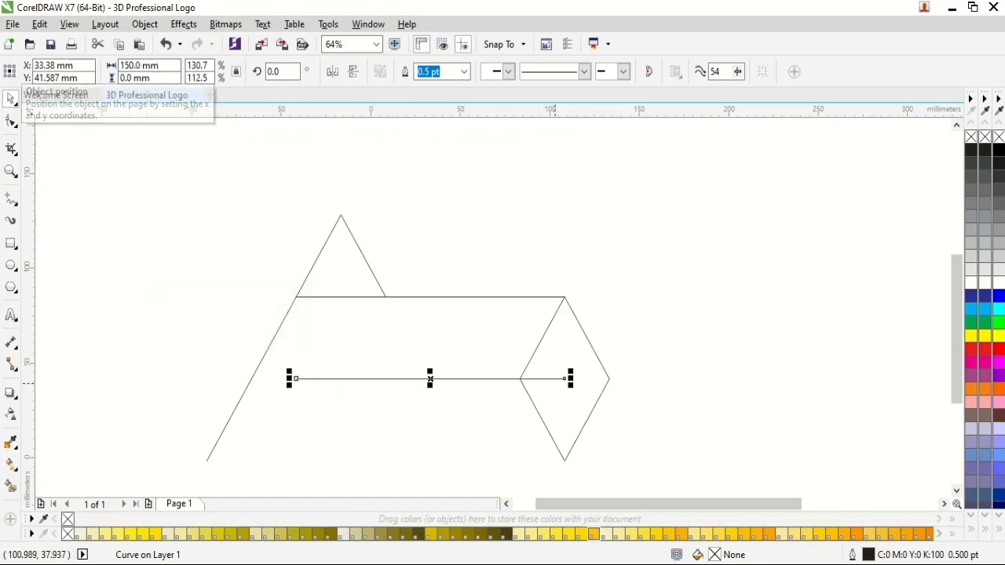
drag(564, 379, 519, 379)
click(709, 403)
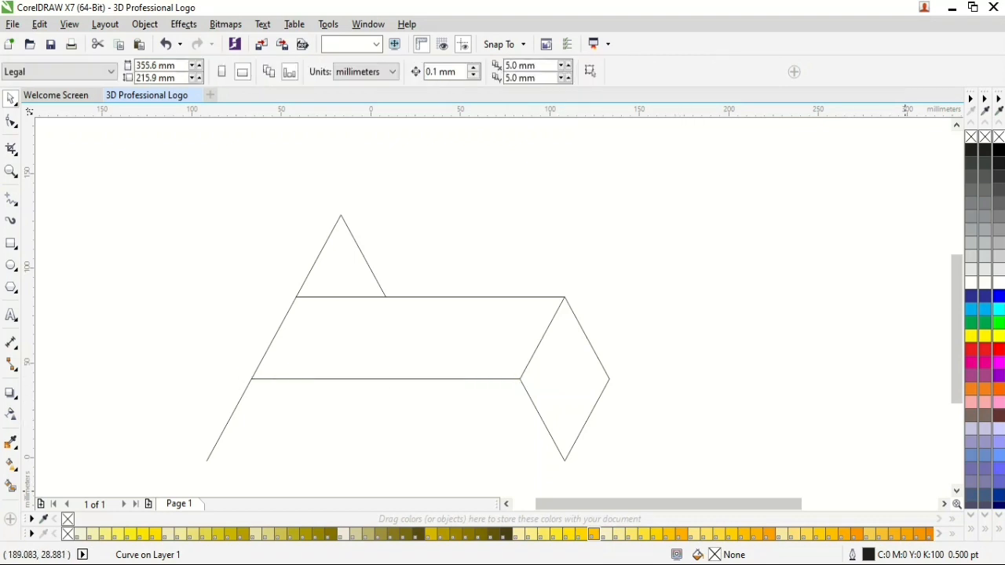
Duplicate the 150 mm line and move the copy down, between the original line and the diamond's bottom vertex.
scroll(508, 343, down, 2)
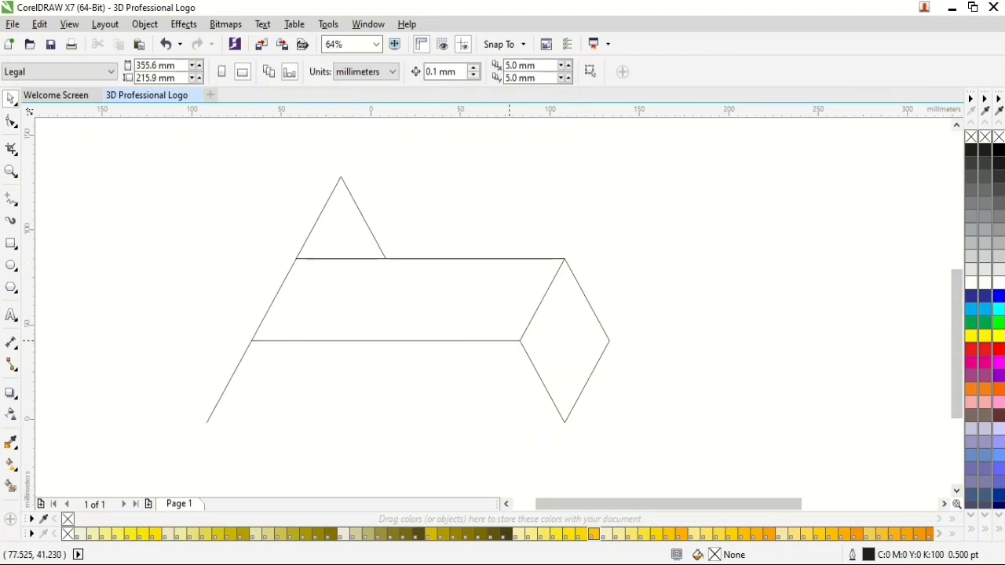
click(508, 341)
key(ctrl+c)
key(ctrl+v)
drag(509, 341, 509, 394)
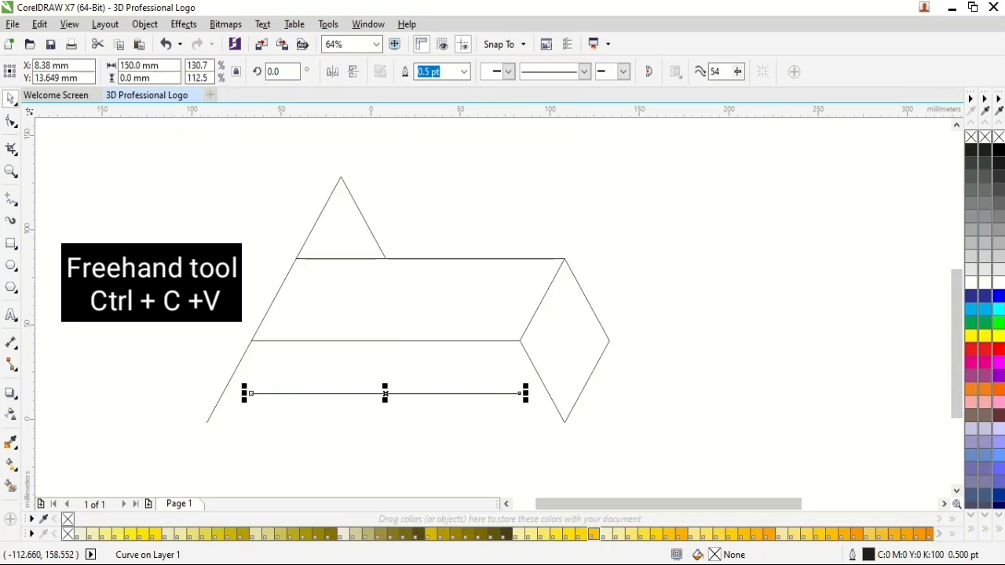
Set the lowest line's length to 200 mm and snap its right end to the diamond's bottom vertex.
click(142, 66)
text(20)
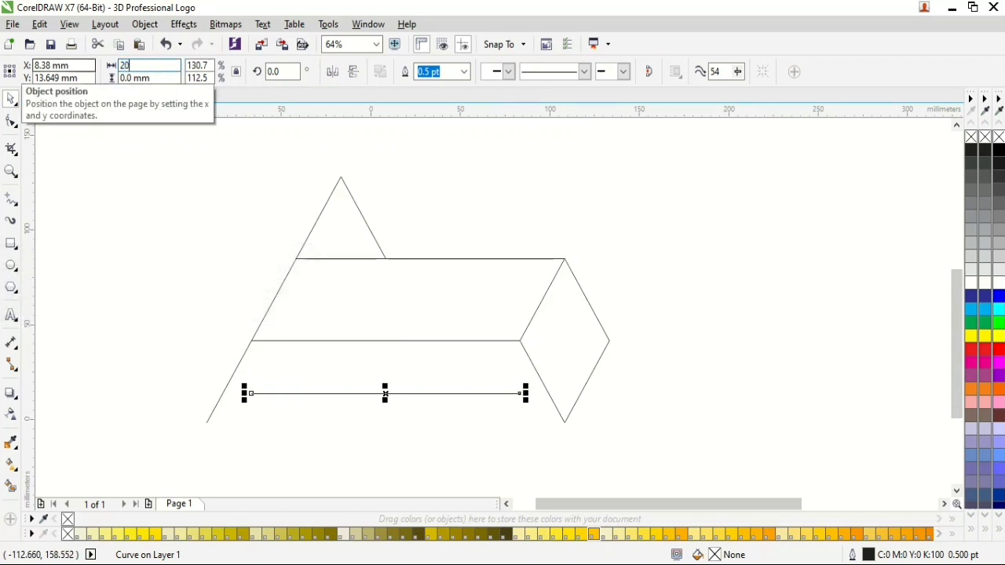
text(0)
key(Return)
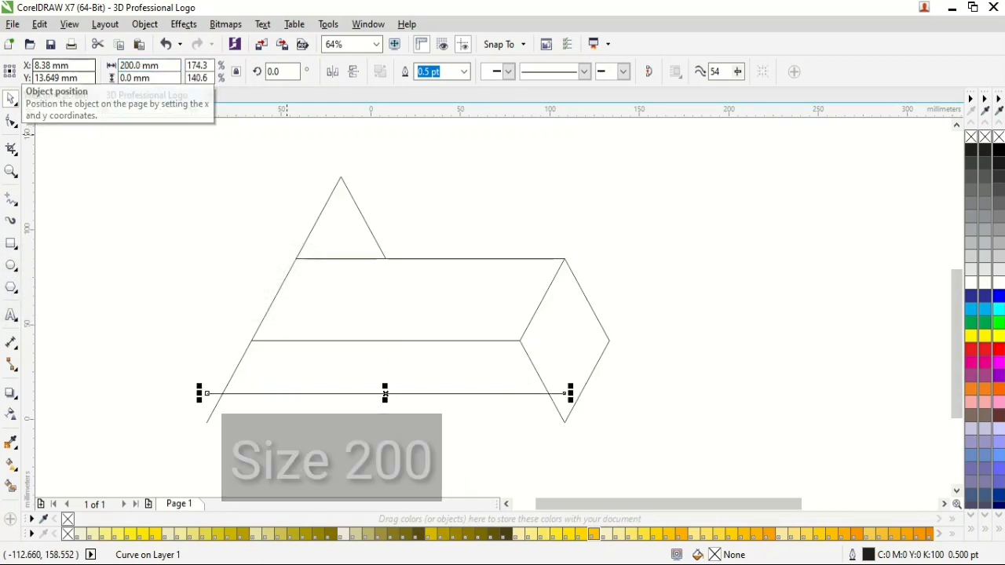
drag(565, 393, 565, 422)
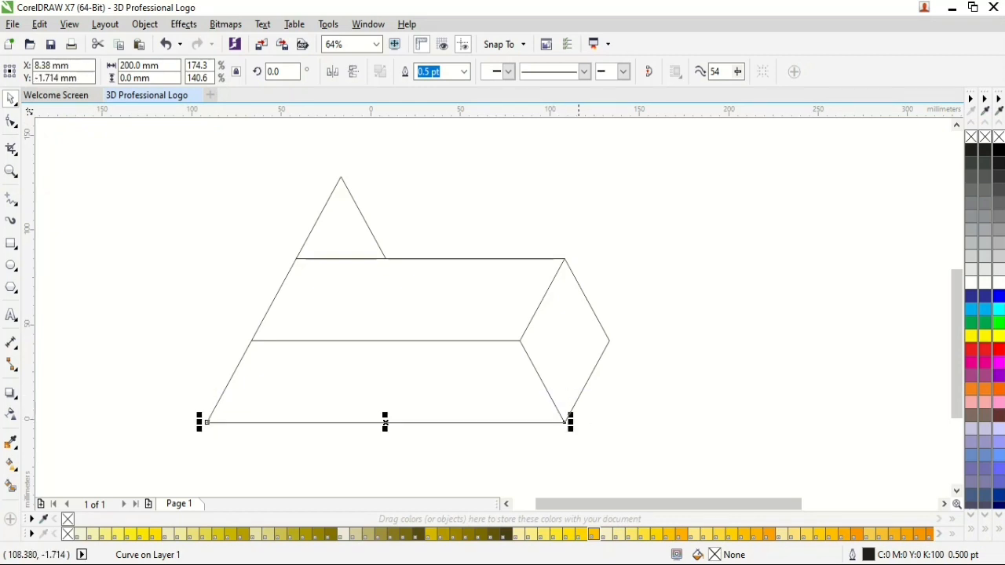
Fill the lower trapezoid with dark grey #1A1A1A and no outline using the Smart Fill tool.
click(655, 399)
click(11, 486)
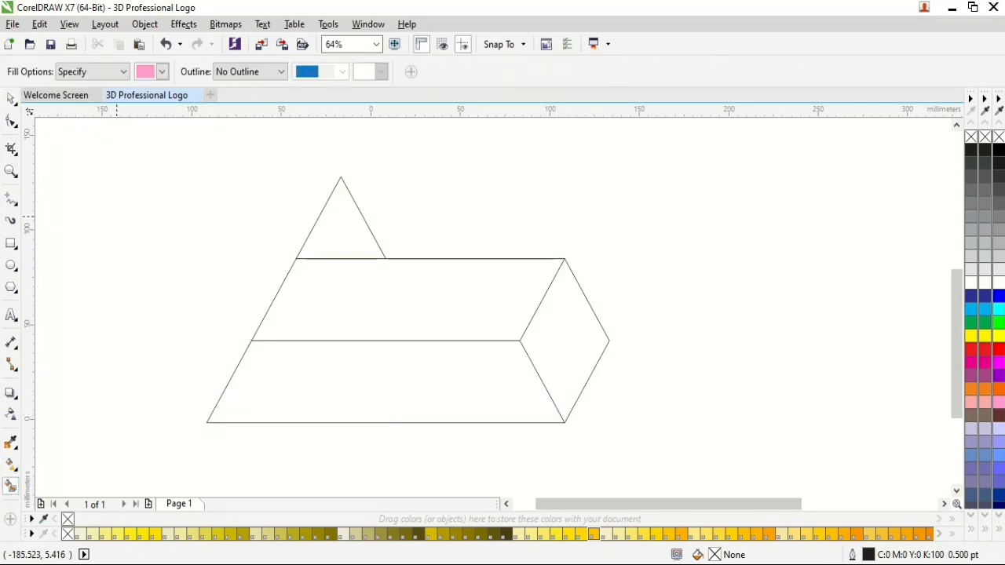
click(162, 71)
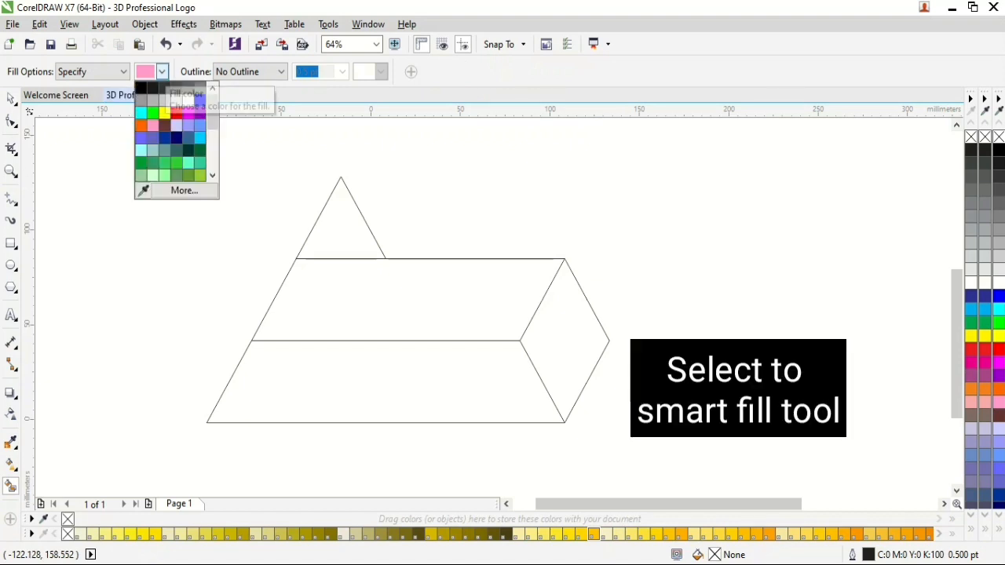
click(140, 92)
click(317, 370)
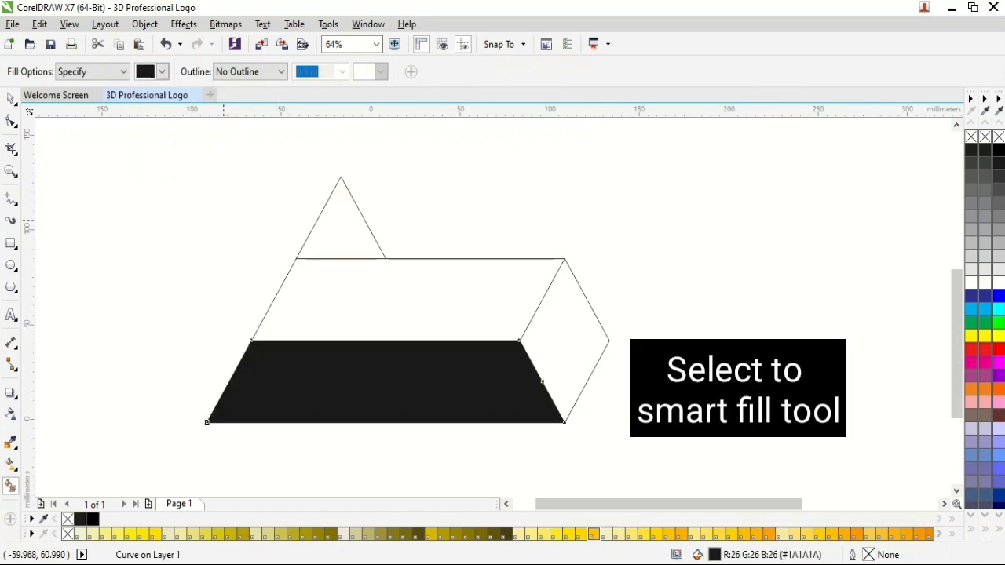
Fill the diamond and the parallelogram above the dark trapezoid with #666666 grey using Smart Fill.
click(162, 71)
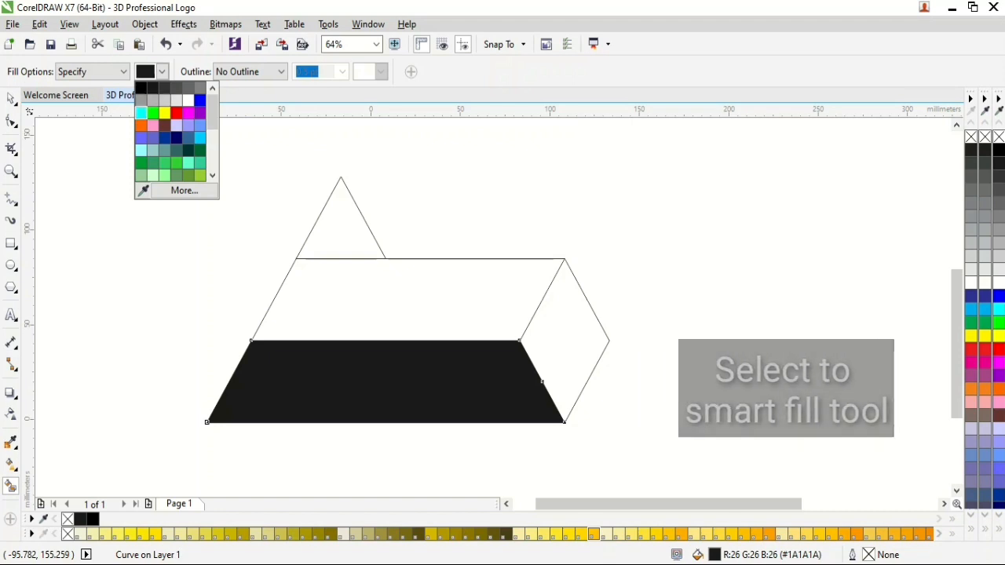
click(177, 87)
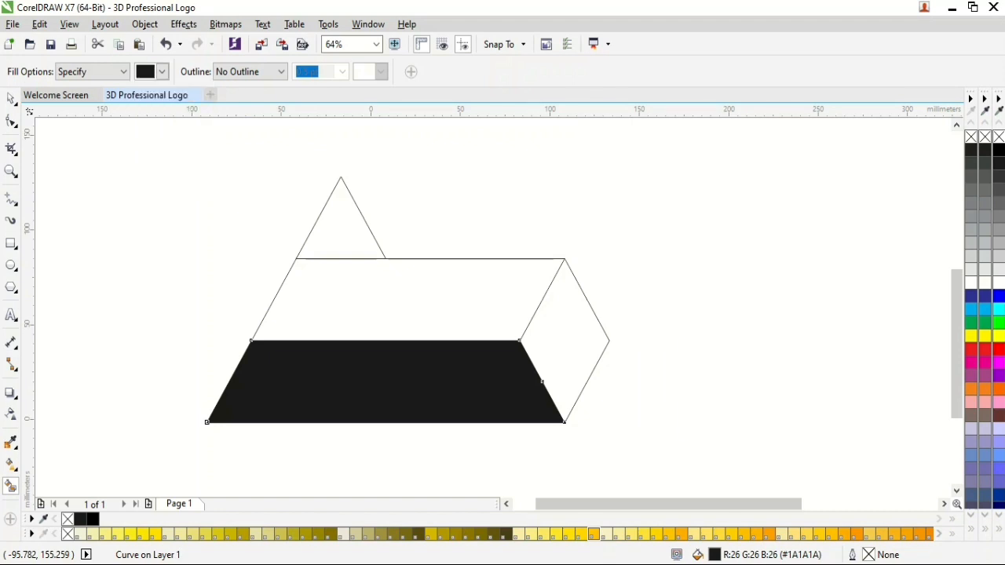
click(564, 342)
click(409, 287)
key(space)
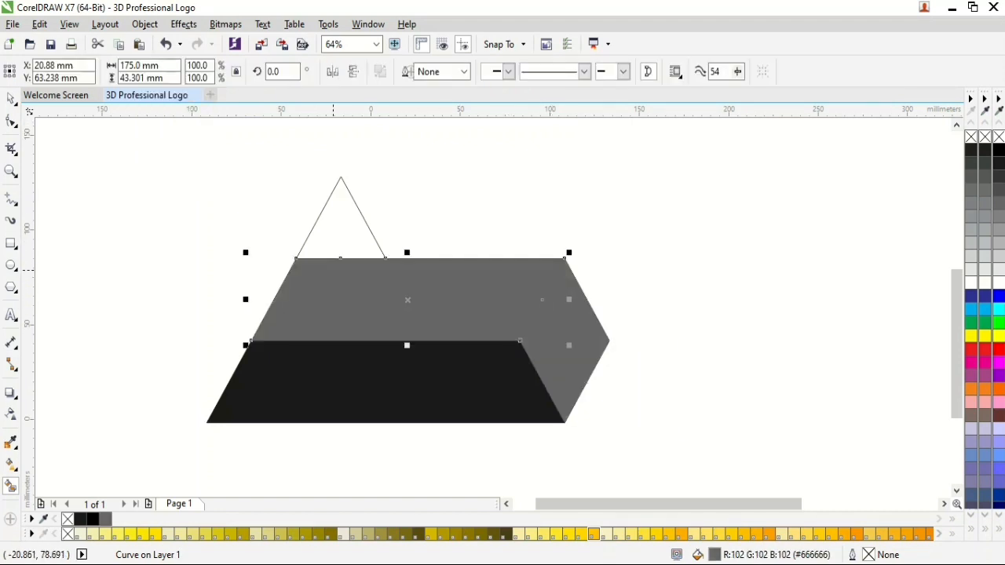
click(162, 242)
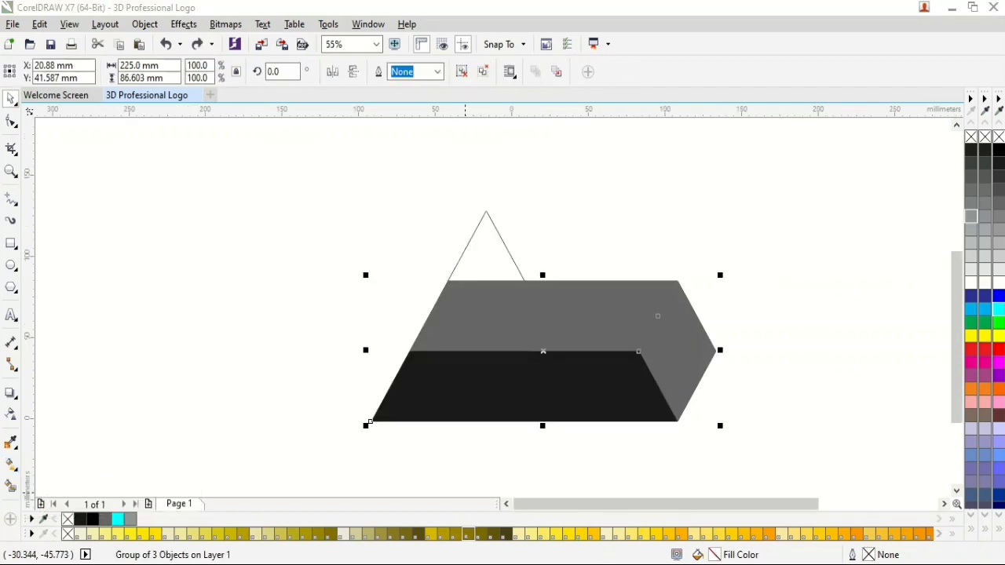
Ungroup the group of three filled faces.
click(255, 428)
click(585, 330)
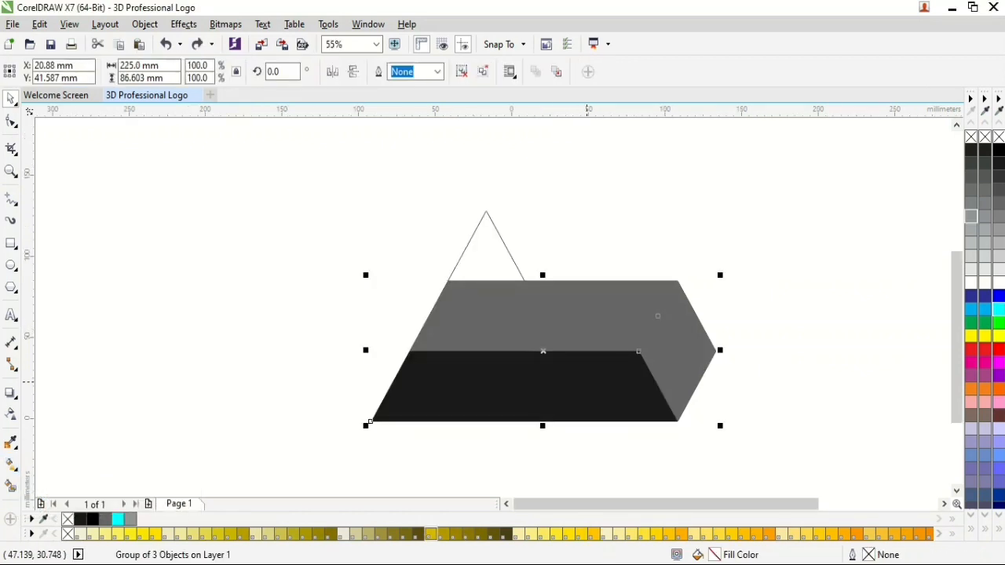
ctrl+click(594, 397)
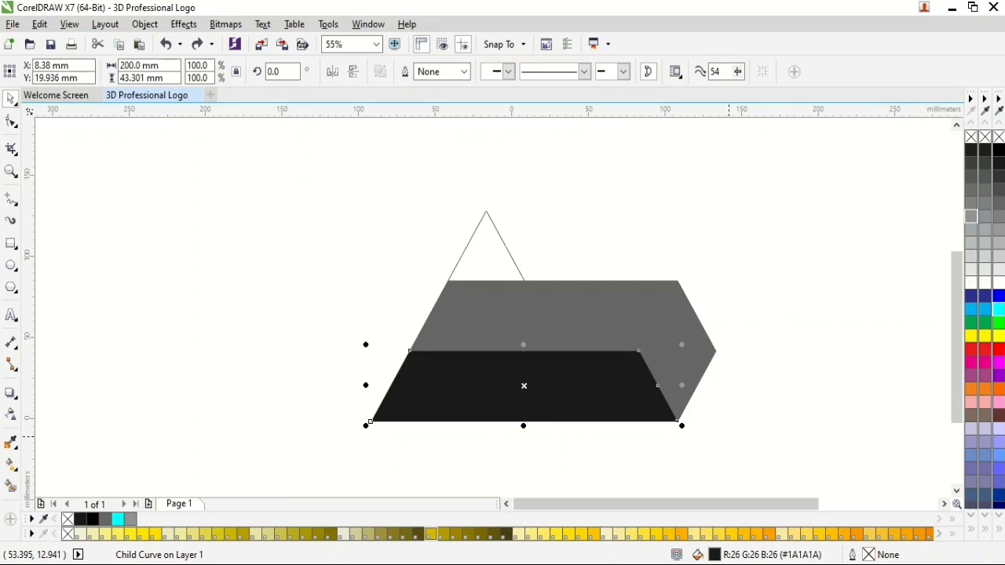
click(302, 437)
click(463, 401)
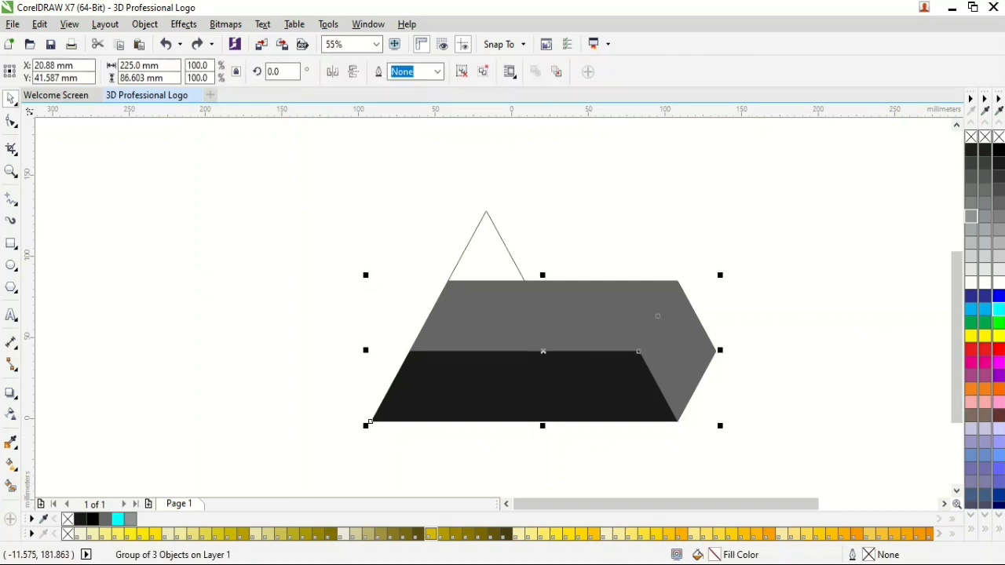
click(461, 72)
key(Escape)
Recolour the lower trapezoid to the diamond's grey and the upper parallelogram to black.
click(579, 385)
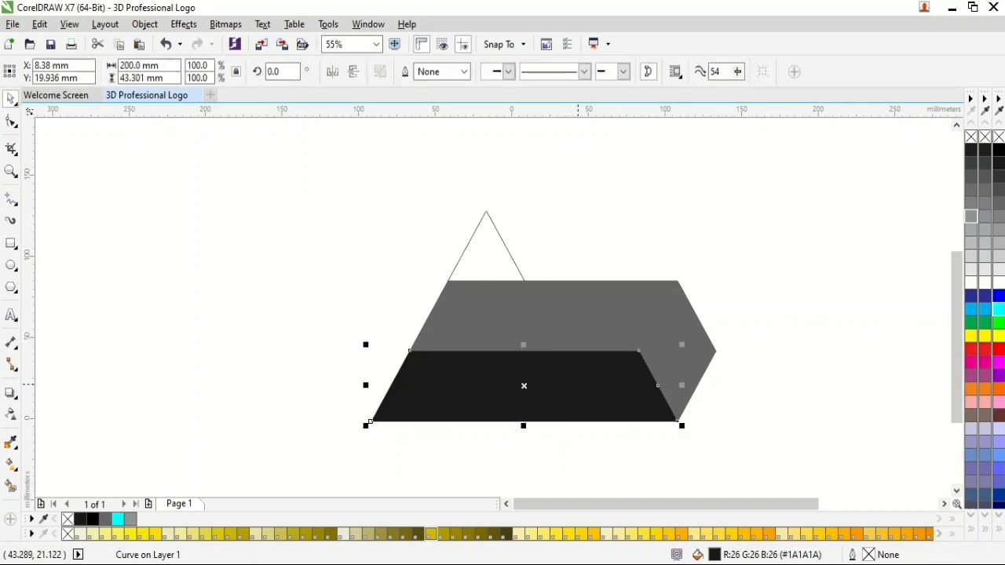
key(Delete)
click(580, 375)
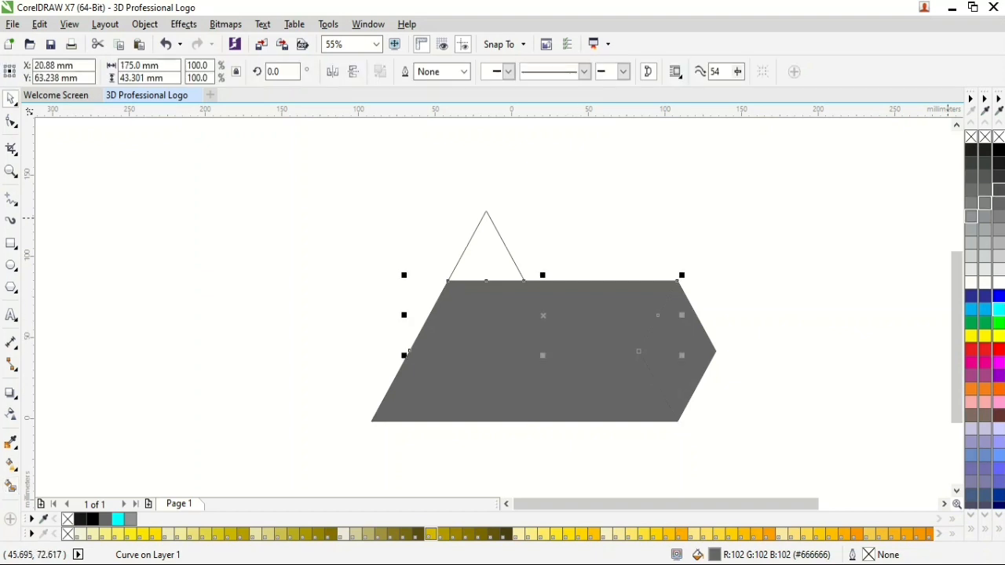
click(985, 176)
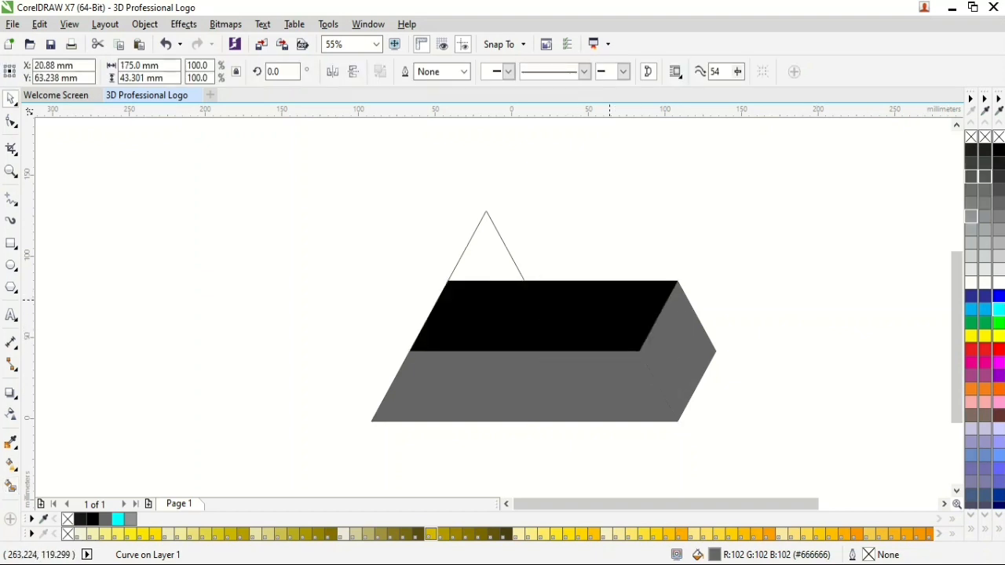
Group the three faces and move the group's rotation centre to the middle of the small outlined triangle.
shift+click(683, 348)
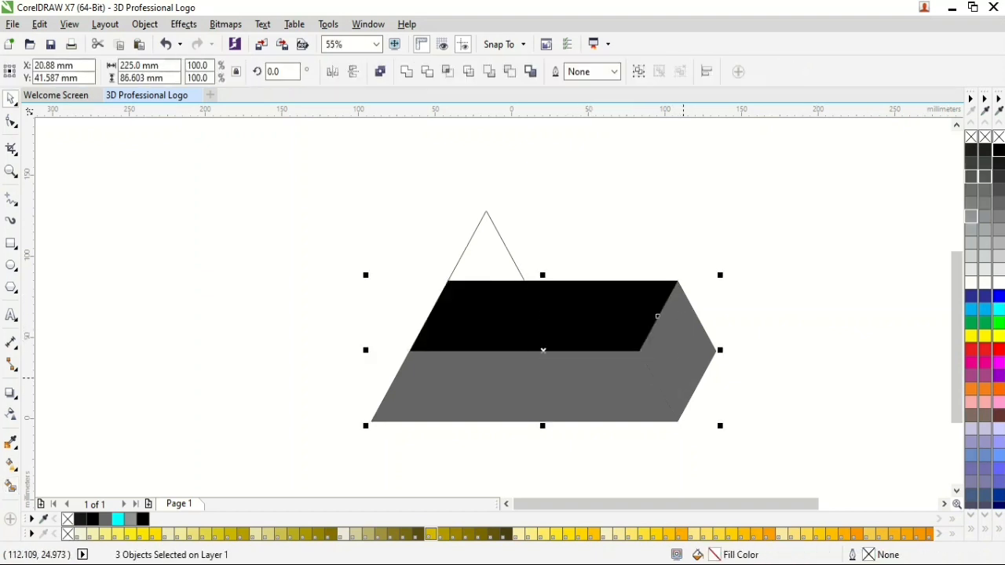
key(ctrl+g)
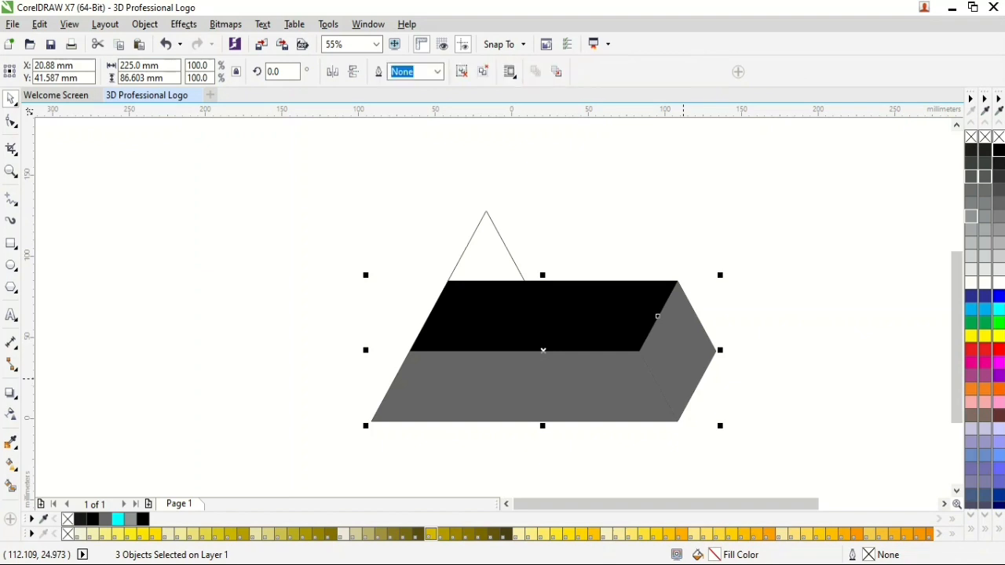
click(611, 364)
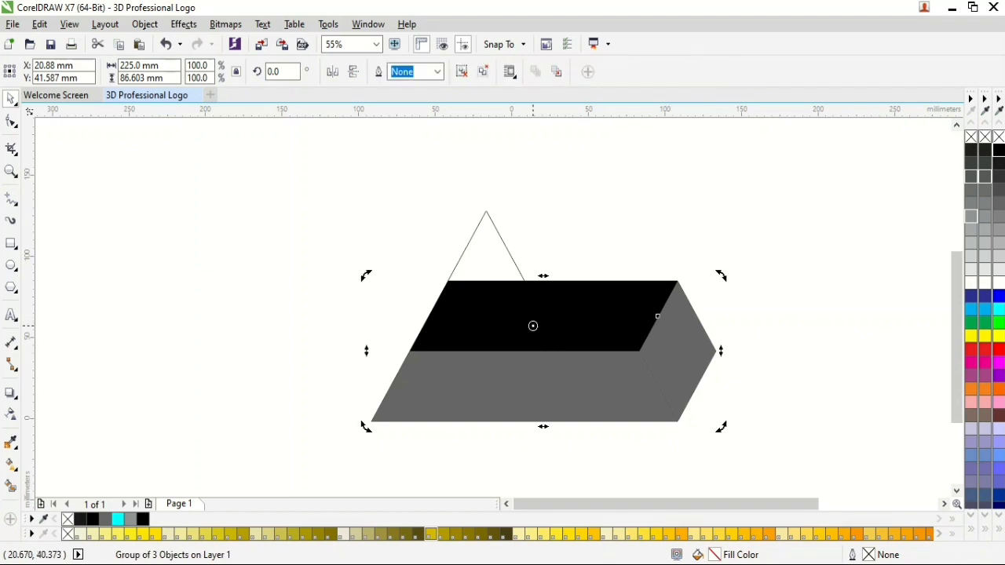
drag(497, 275, 486, 257)
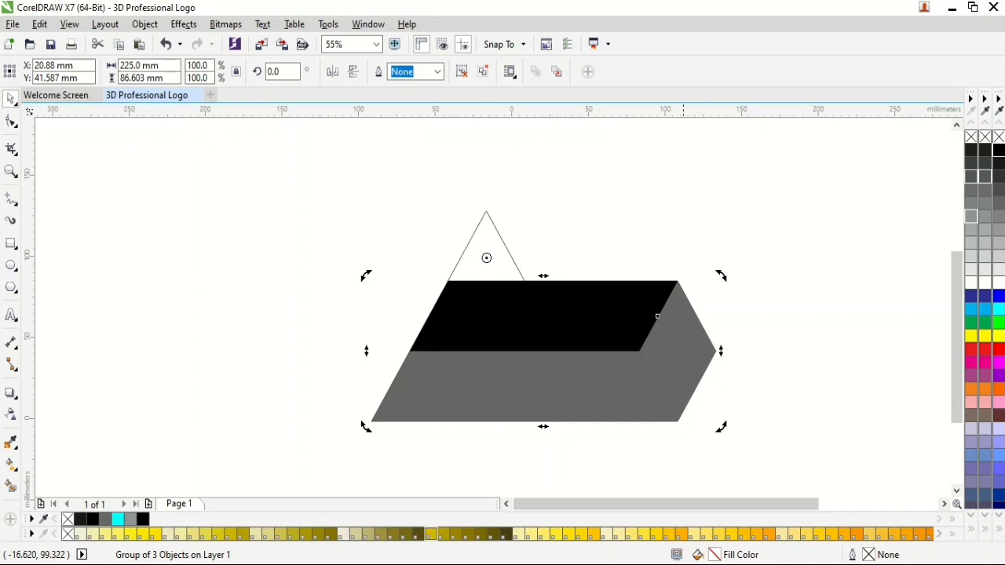
Fill the diamond face inside the group with 50% black.
ctrl+click(658, 316)
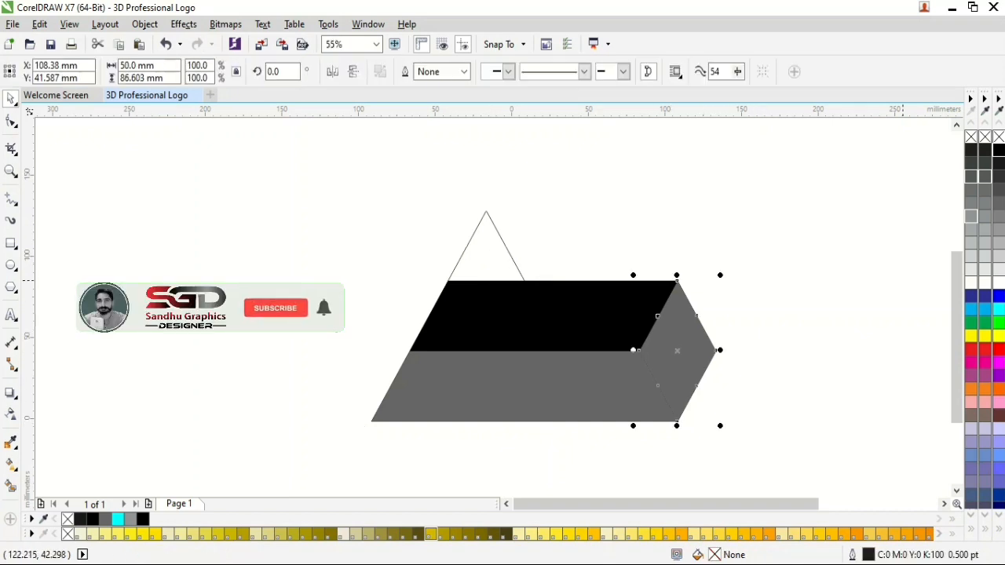
click(972, 216)
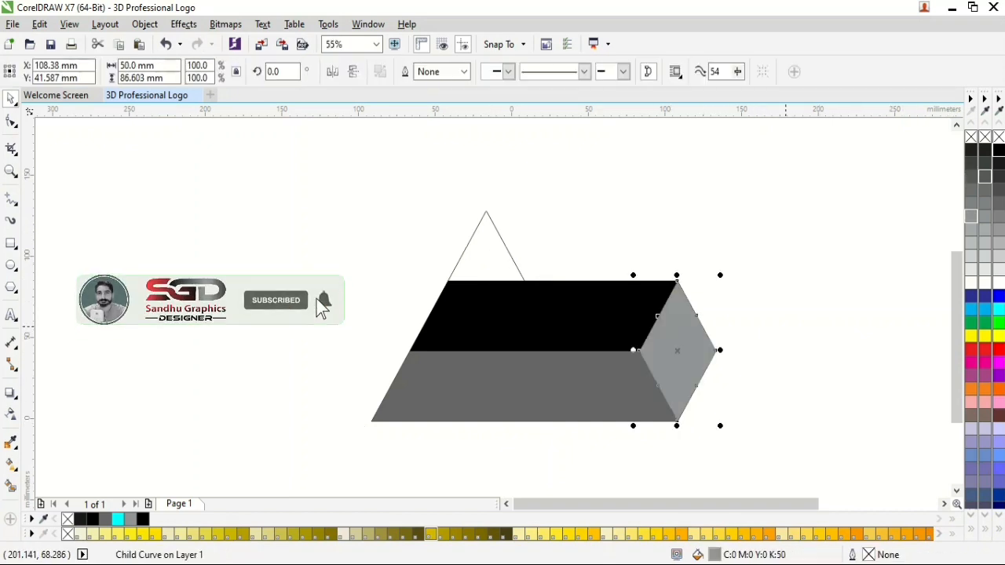
click(788, 332)
Rotate a copy of the group 120° about the small triangle's centre, and repeat it once to complete the triangular logo.
click(657, 317)
click(657, 317)
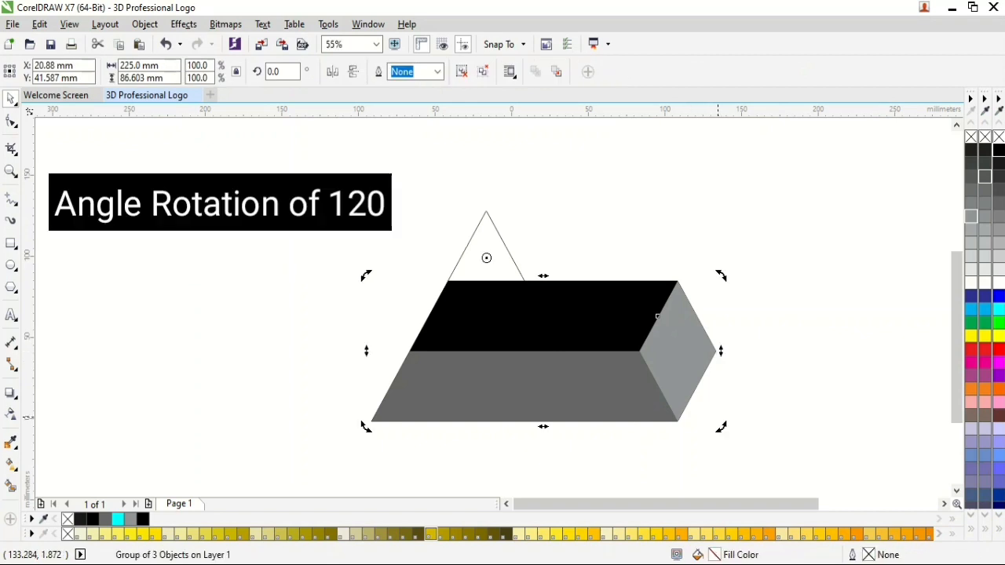
drag(723, 426, 489, 215)
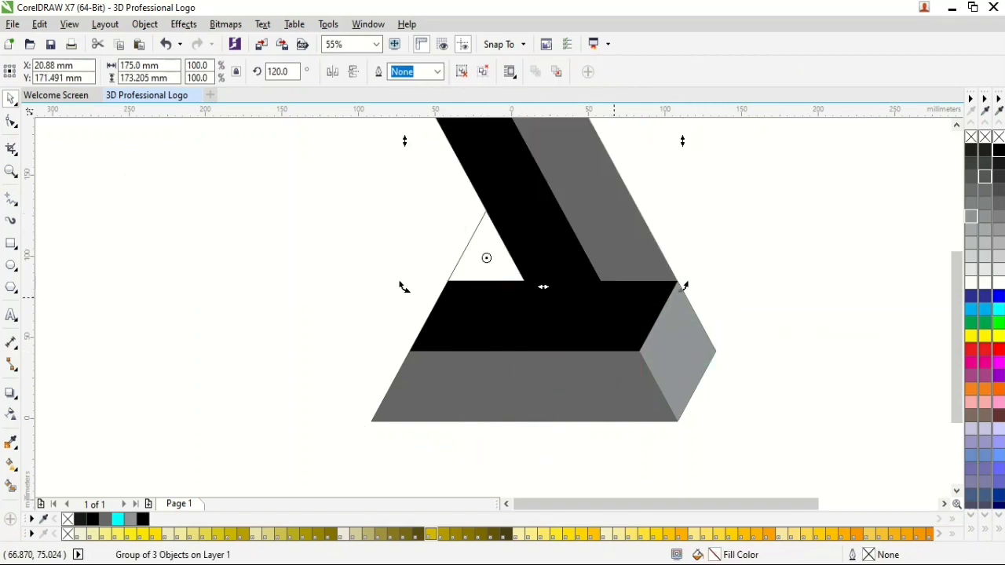
key(ctrl+r)
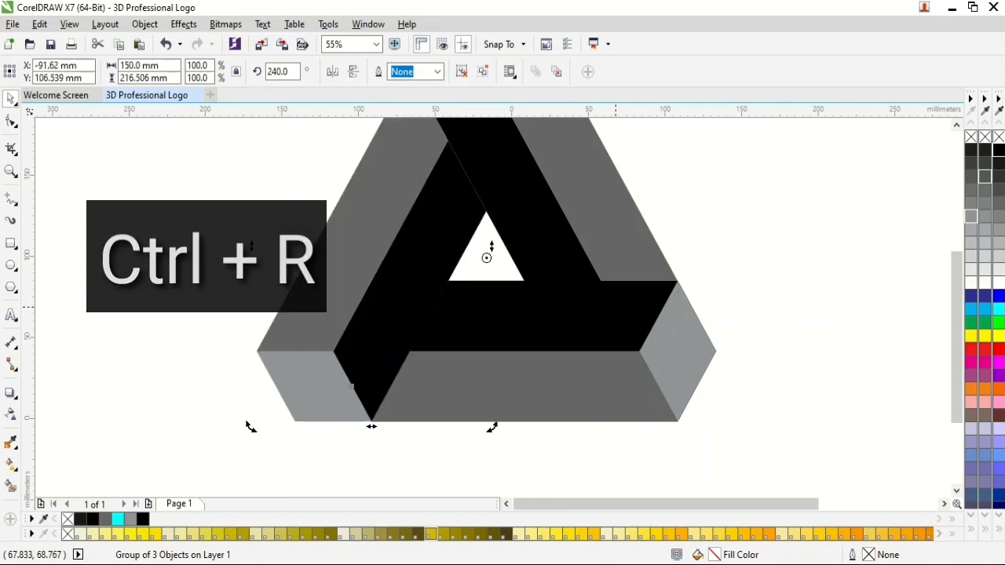
key(F4)
Select the whole logo and ungroup everything into separate faces.
key(ctrl+a)
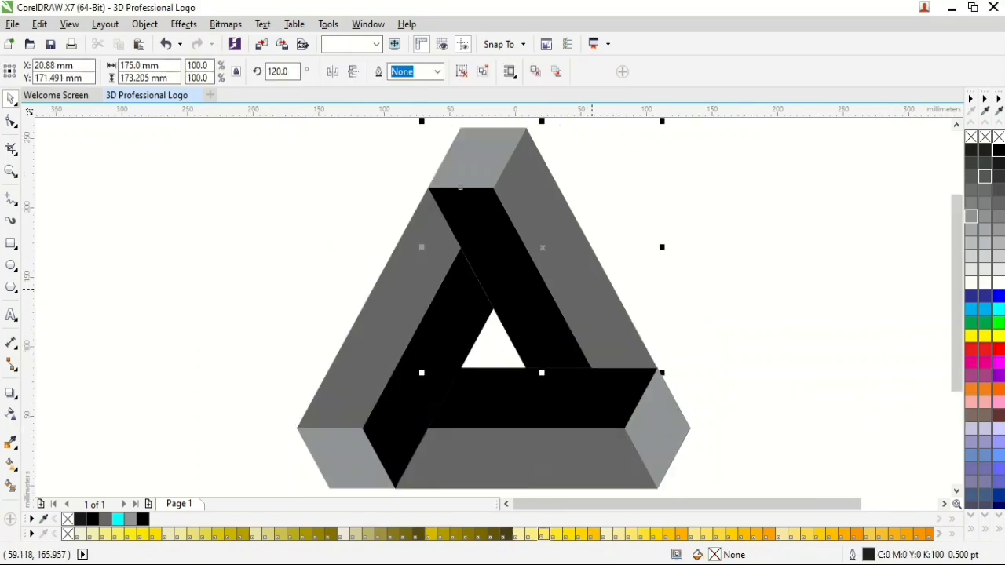
key(ctrl+g)
key(ctrl+u)
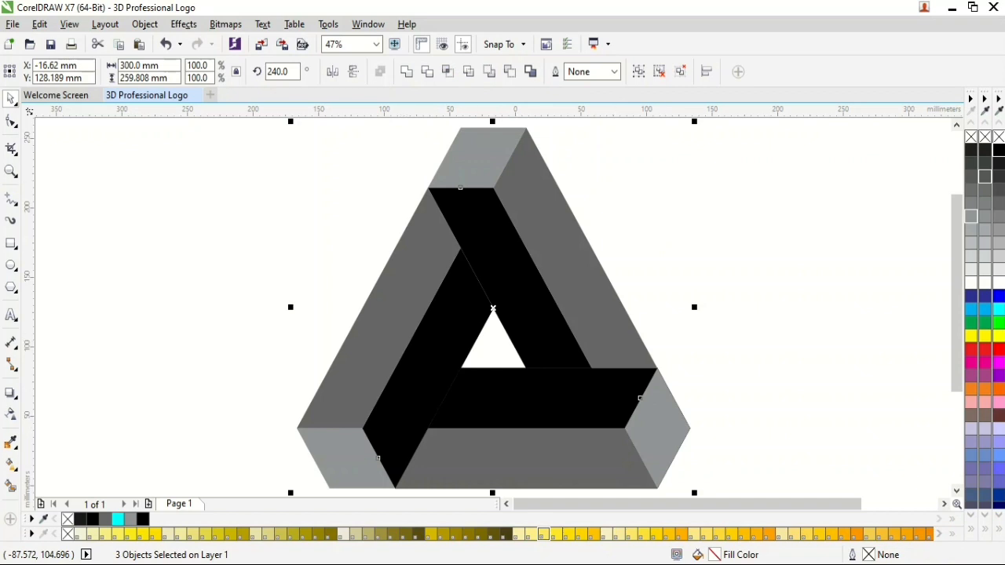
click(680, 72)
click(696, 198)
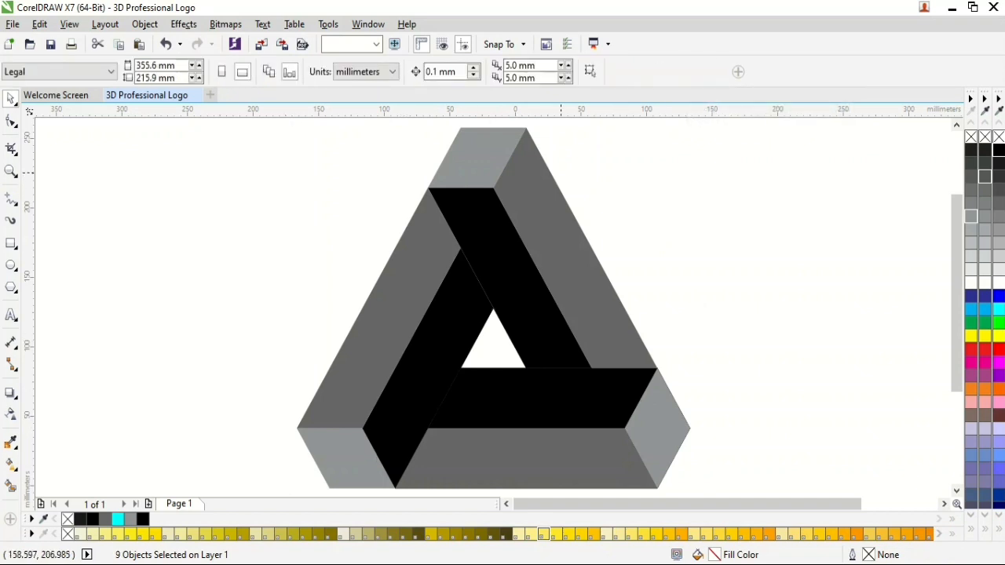
Convert the six outer grey faces into one 300 dpi CMYK Color (32-bit) bitmap with anti-aliasing and a transparent background.
click(498, 144)
shift+click(577, 265)
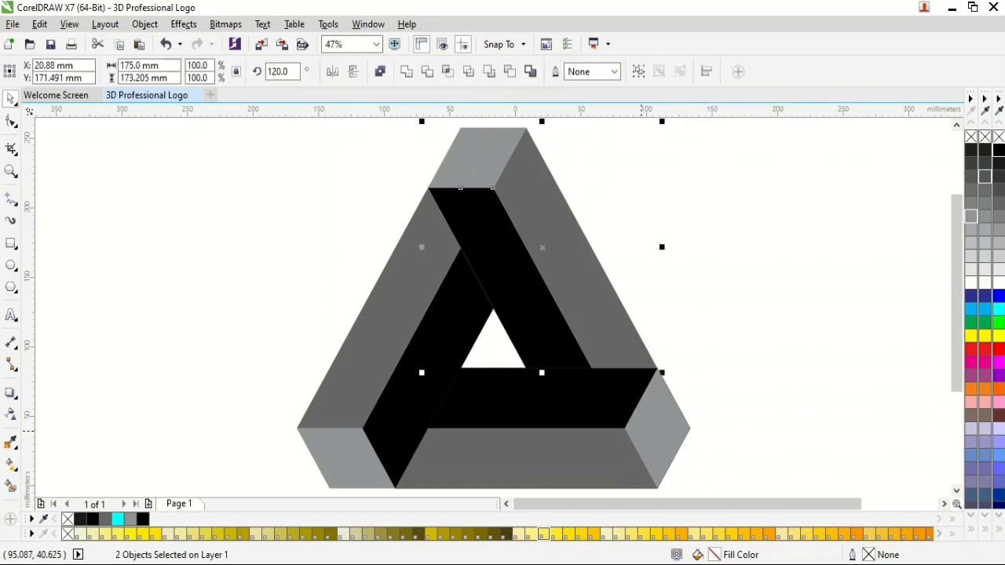
shift+click(661, 436)
shift+click(414, 461)
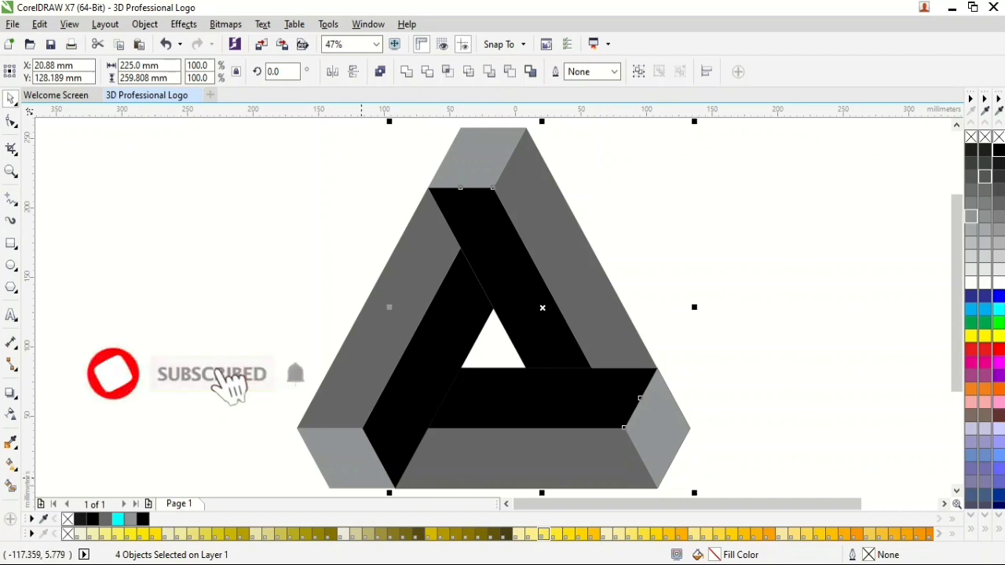
shift+click(359, 473)
shift+click(373, 359)
drag(386, 347, 620, 359)
key(ctrl+z)
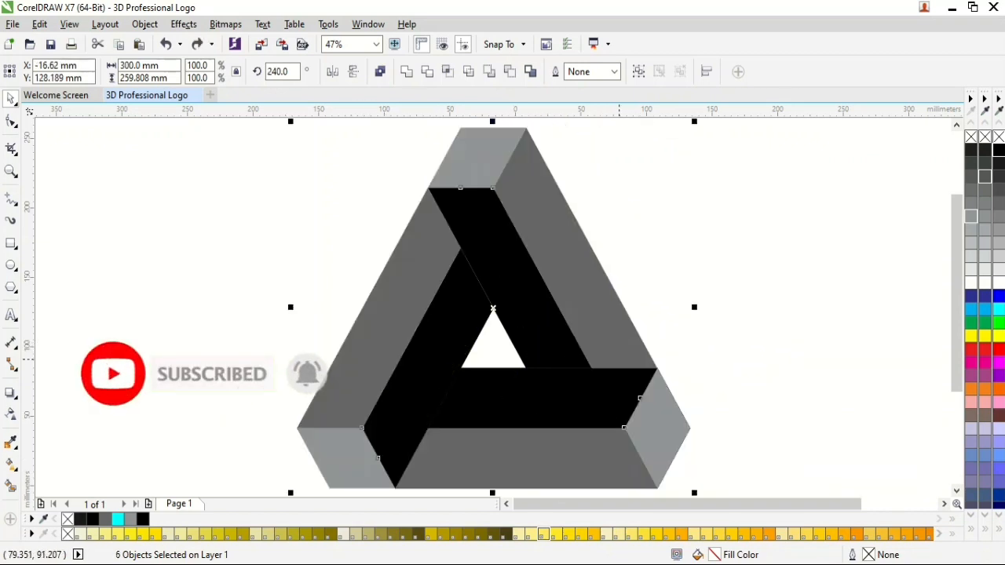
click(225, 25)
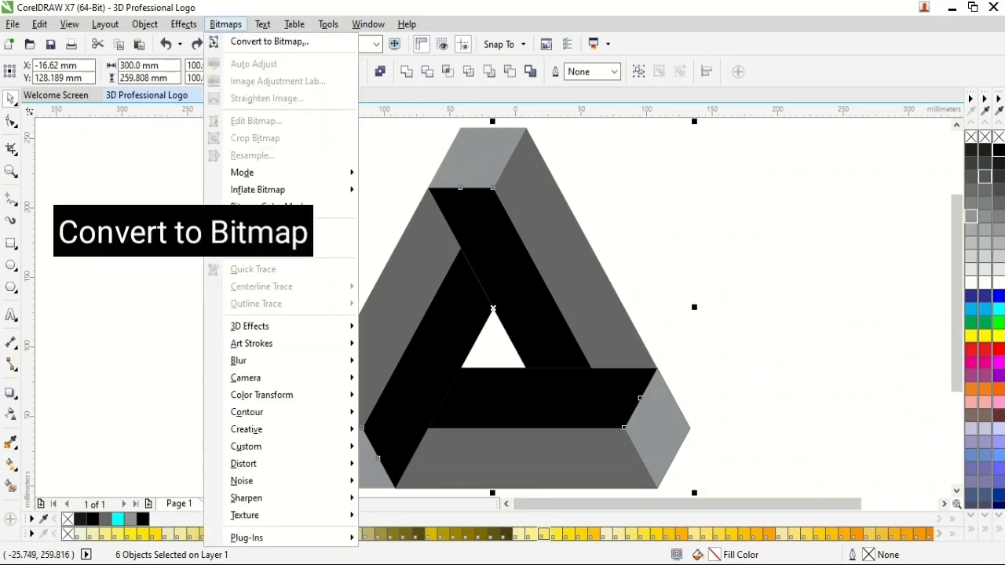
click(267, 41)
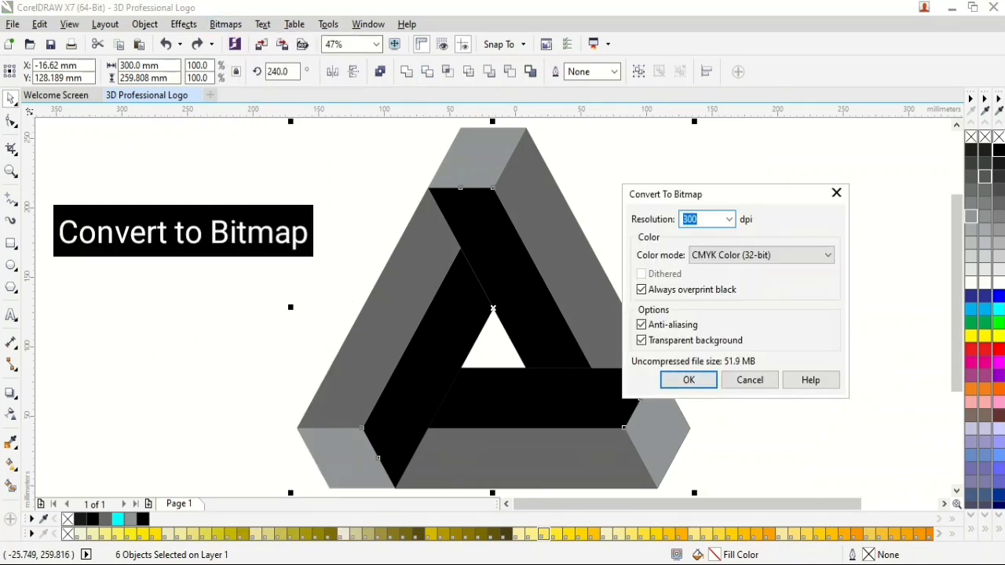
key(Return)
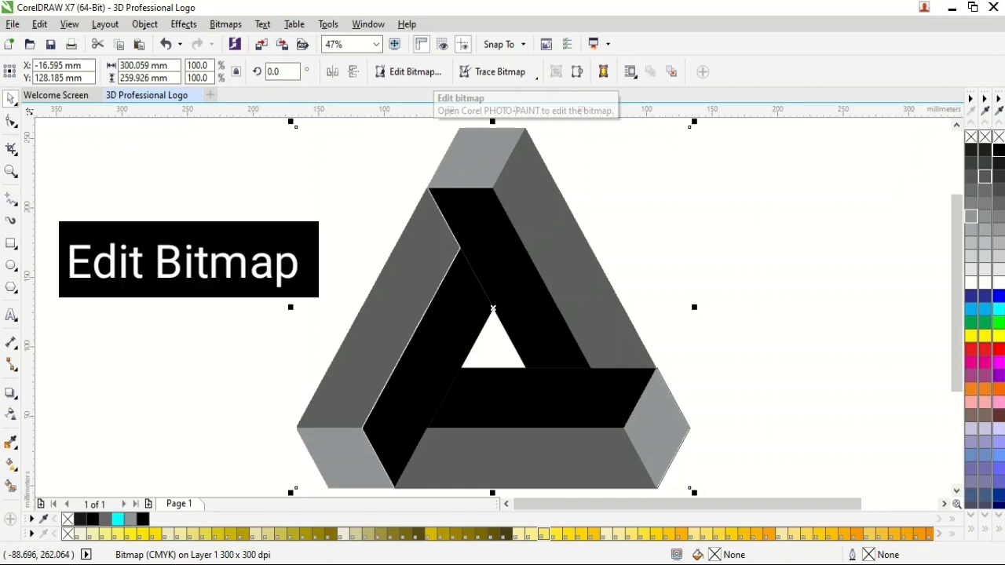
Open the outer-face bitmap for editing in Corel PHOTO-PAINT and start a Bump-map effect with tile width and height of 500.
click(409, 72)
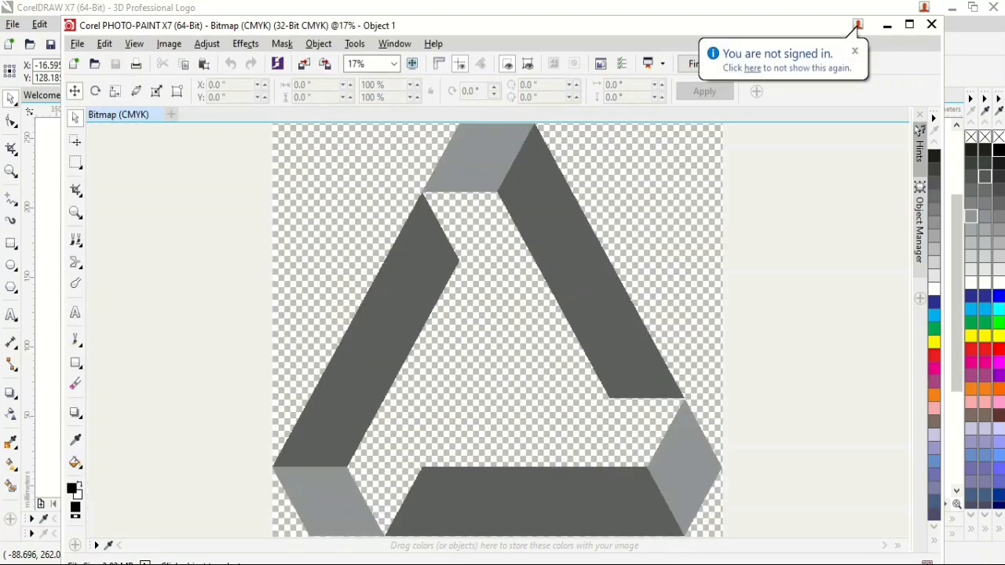
click(245, 44)
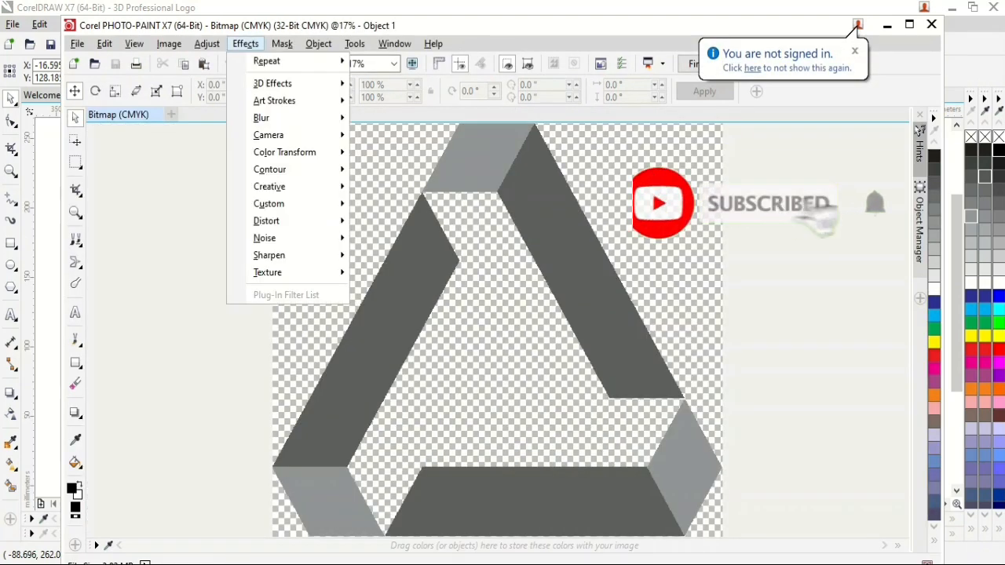
mouse_move(269, 203)
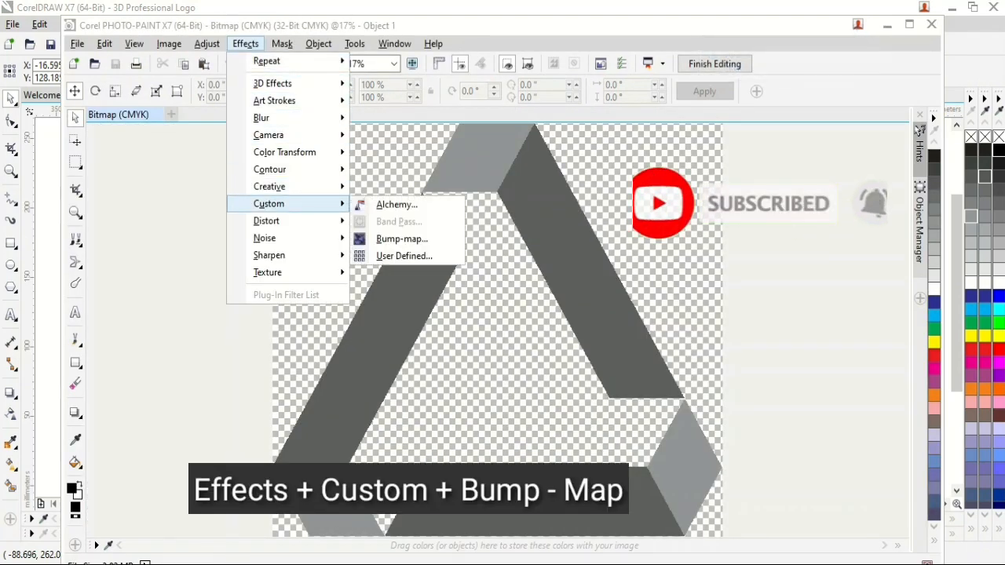
click(401, 238)
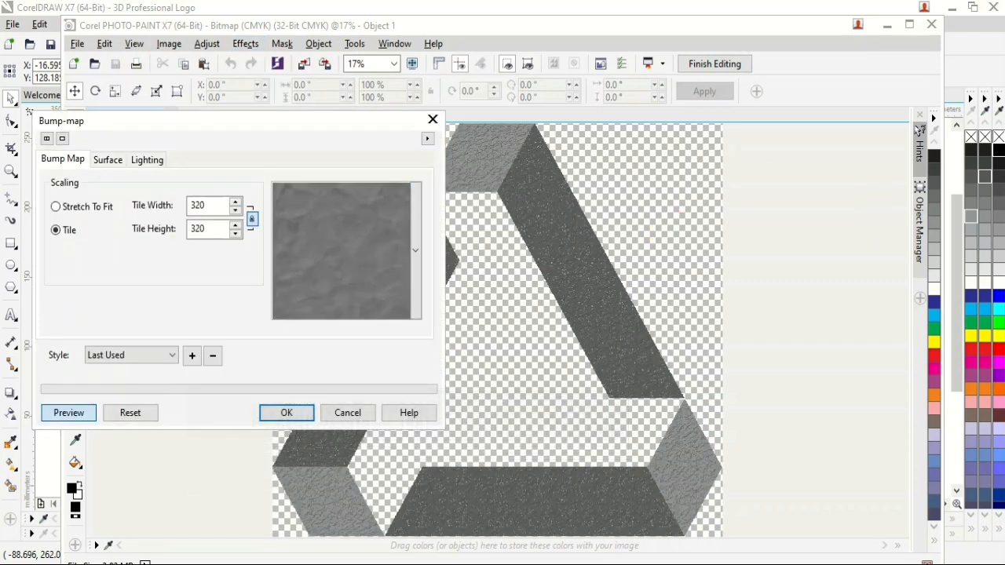
click(236, 206)
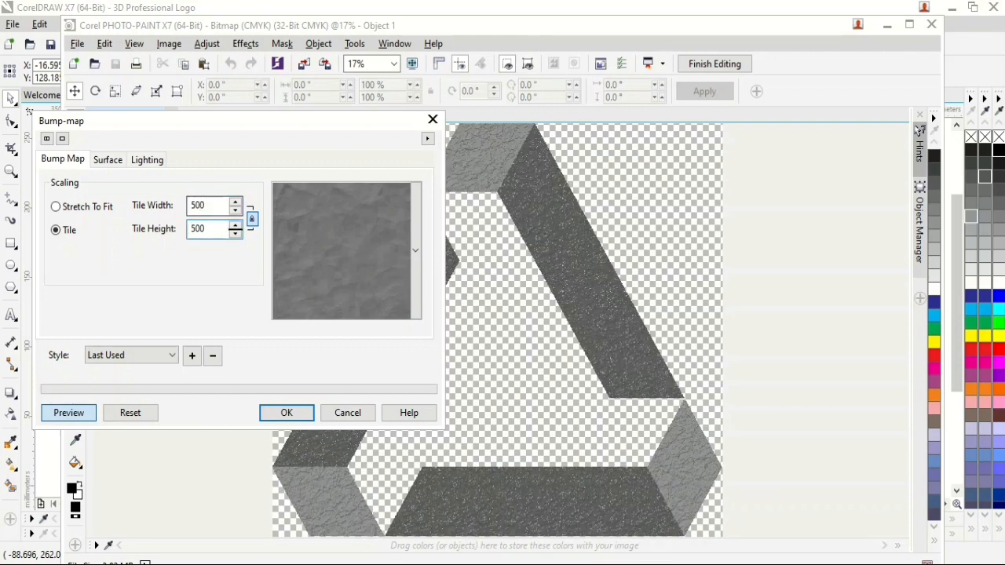
Set the bump map's surface to scale factor 100, floor 39, ceiling 240 and highlight 88.
click(108, 159)
drag(226, 214, 250, 214)
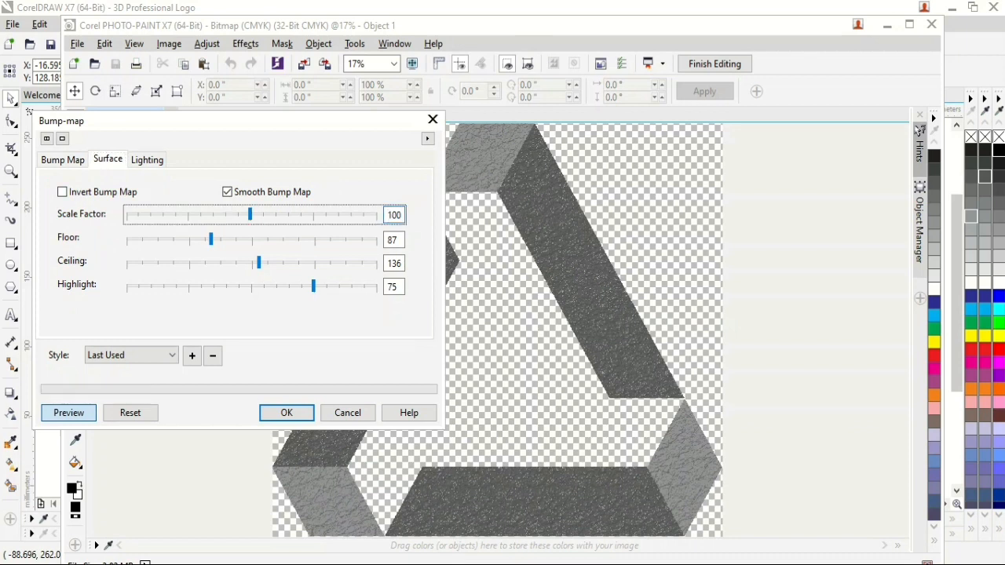
drag(210, 239, 189, 239)
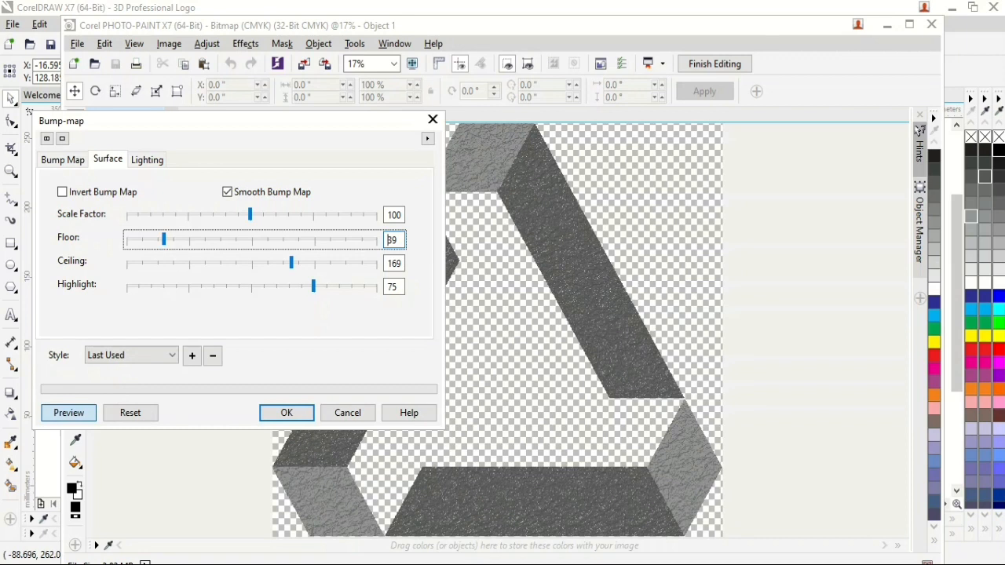
drag(292, 263, 198, 263)
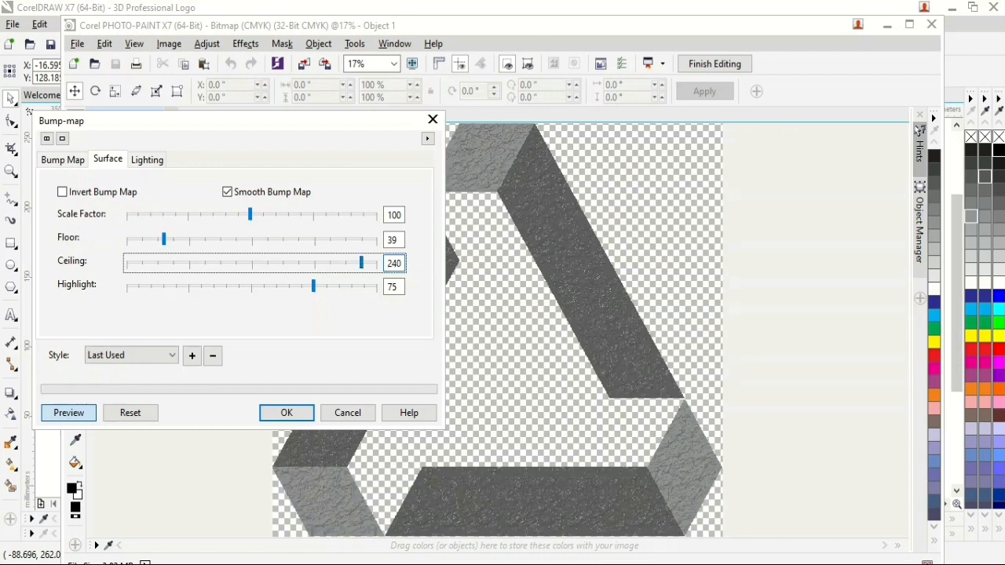
drag(313, 286, 271, 287)
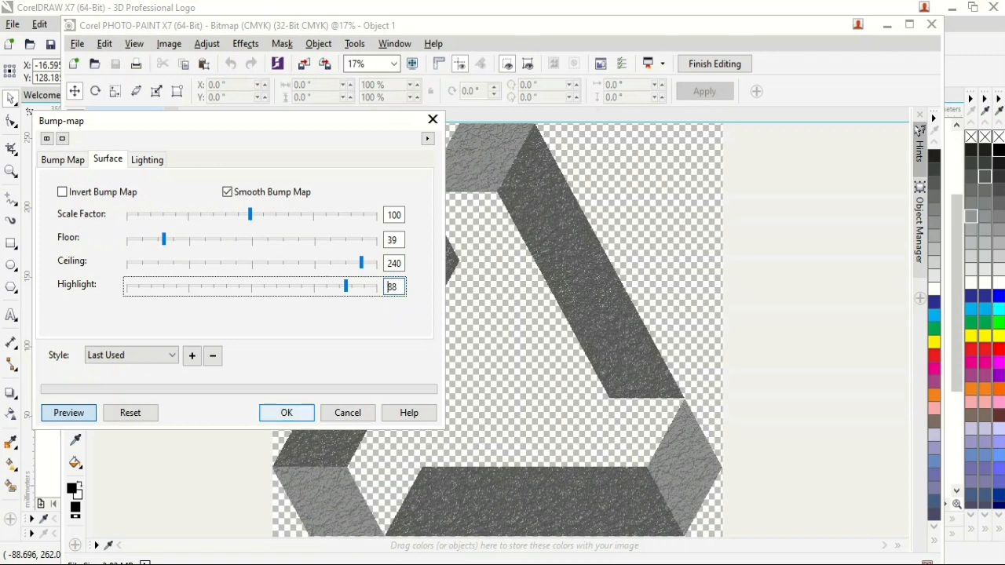
Set the directional light brightness to 85, apply the bump map, and return the edited bitmap to the CorelDRAW logo.
click(147, 159)
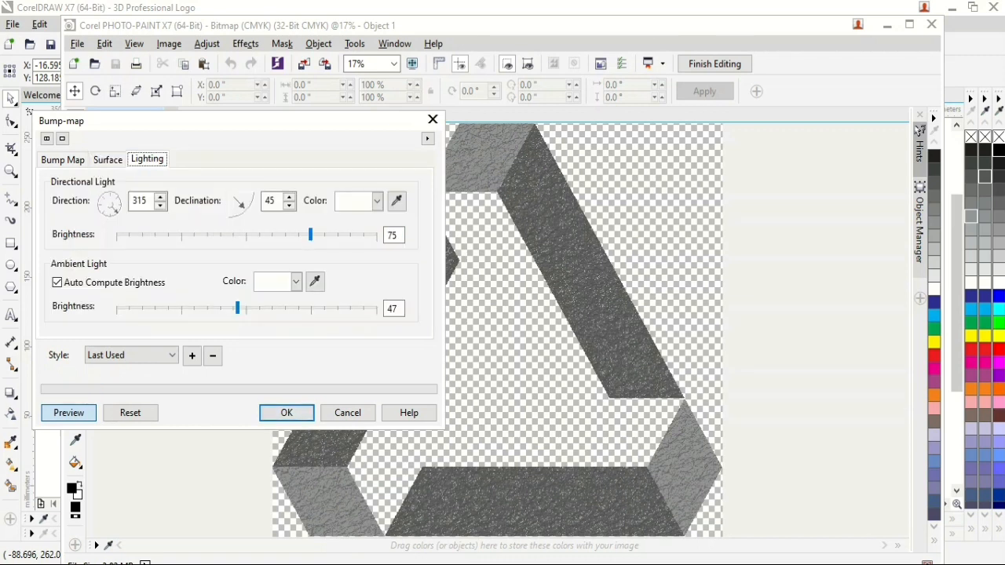
click(344, 235)
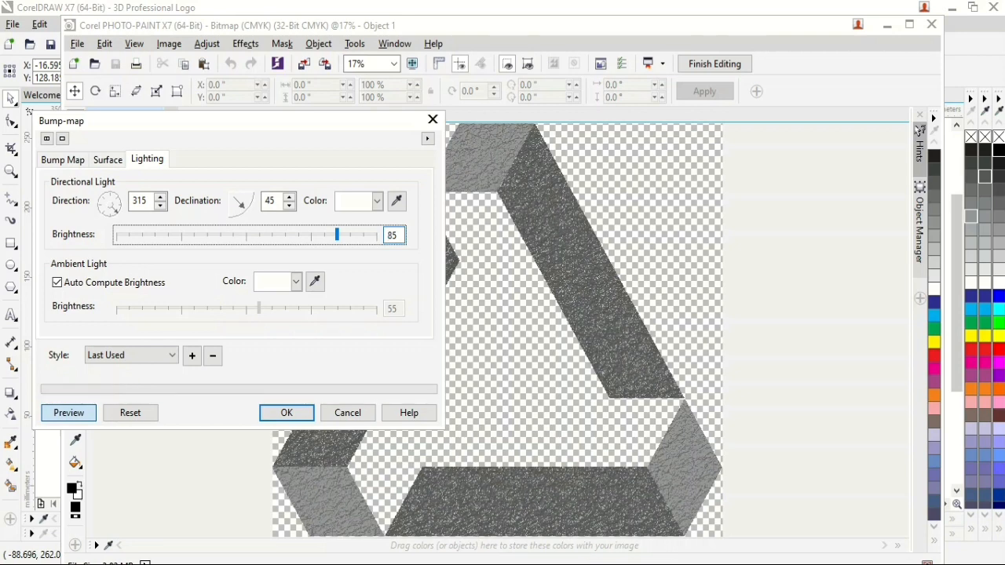
key(Return)
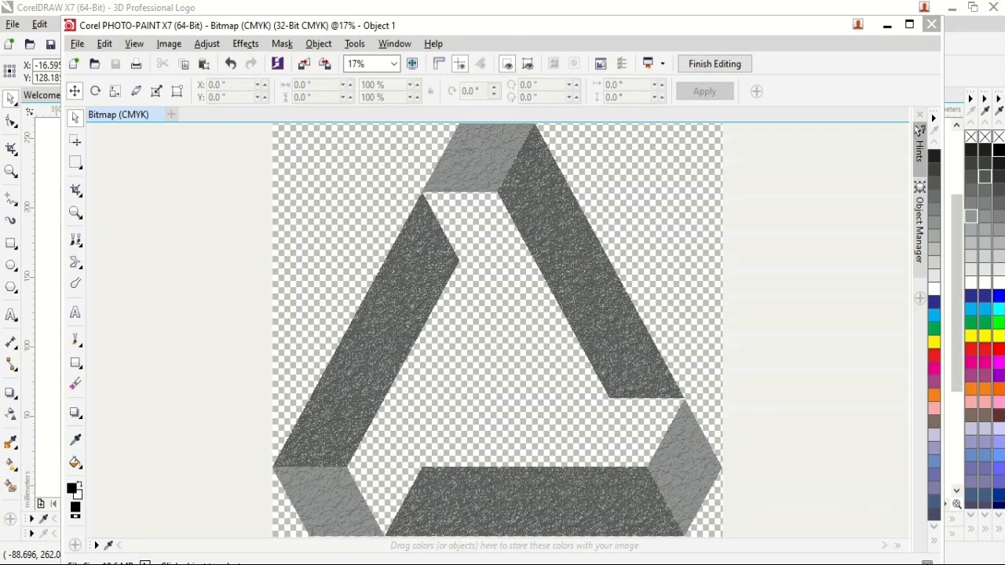
click(931, 25)
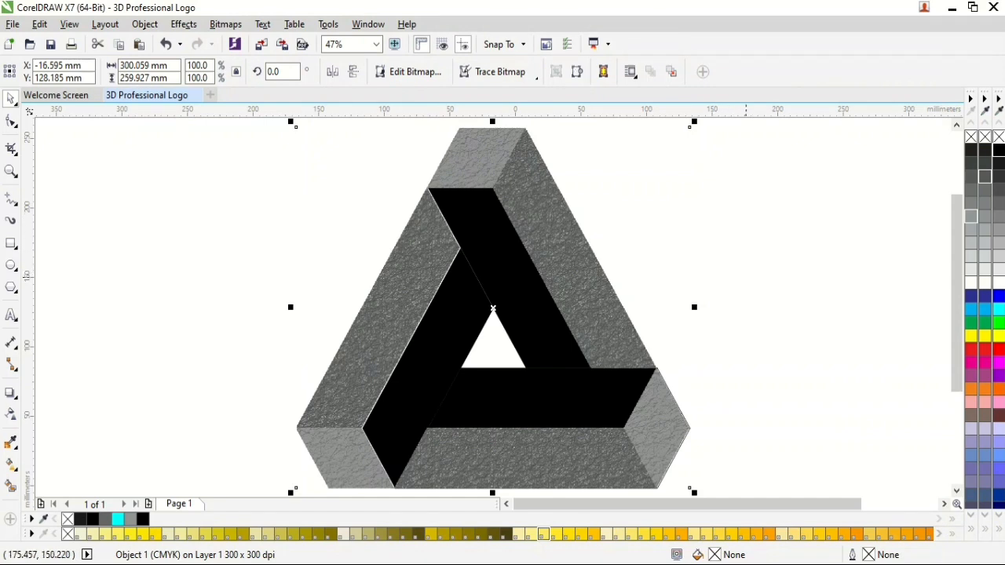
click(747, 277)
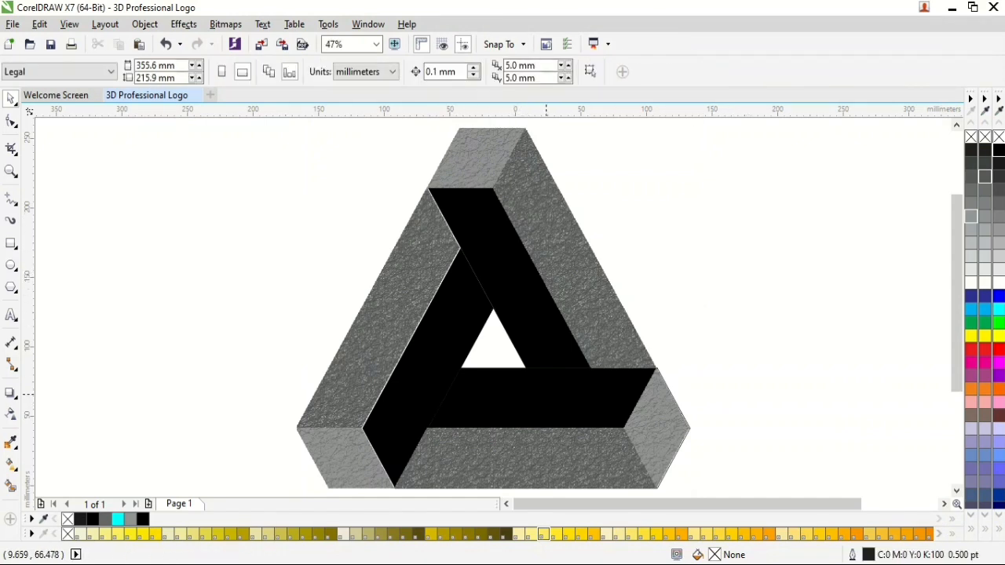
click(413, 372)
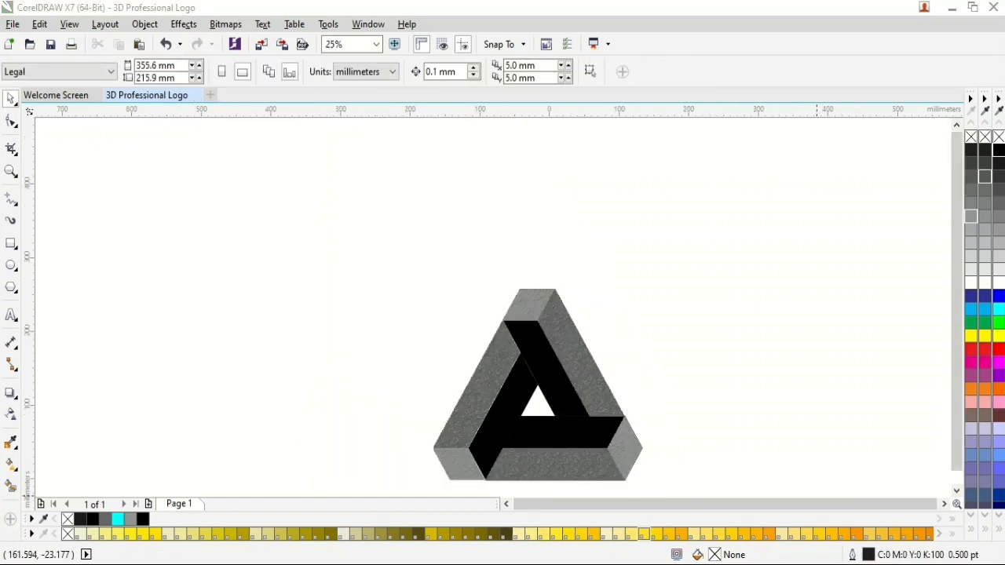
scroll(409, 155, down, 3)
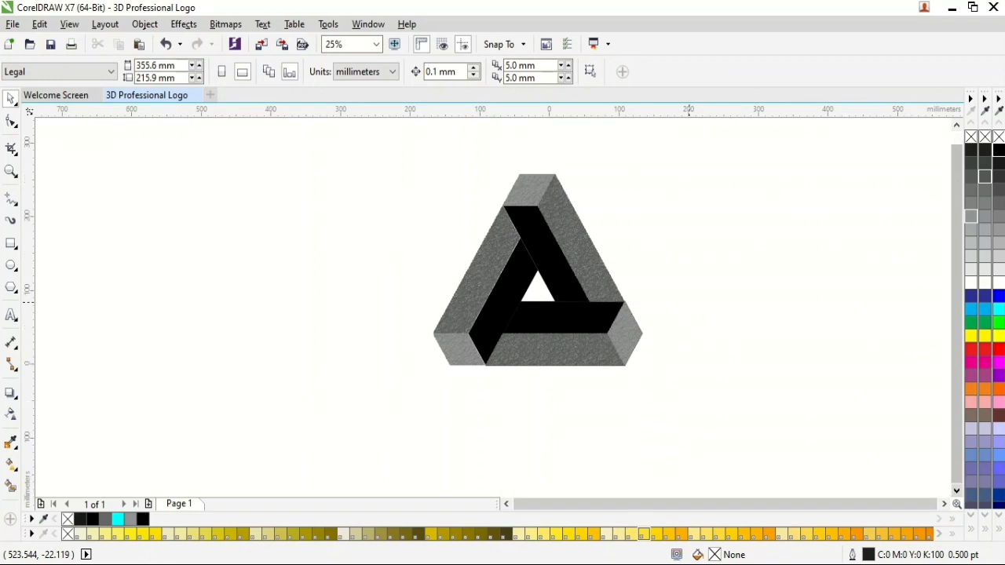
drag(377, 144, 692, 396)
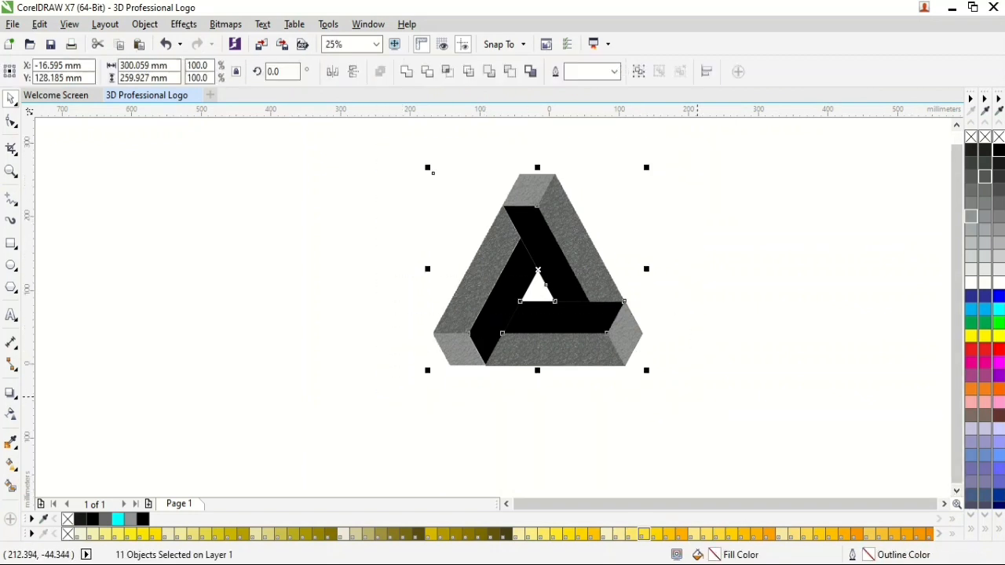
click(712, 384)
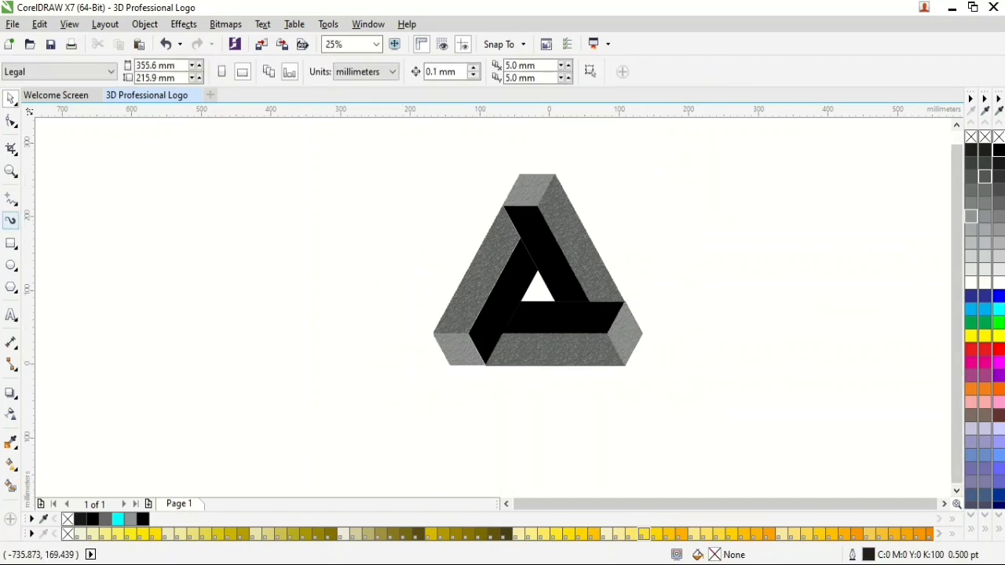
click(11, 199)
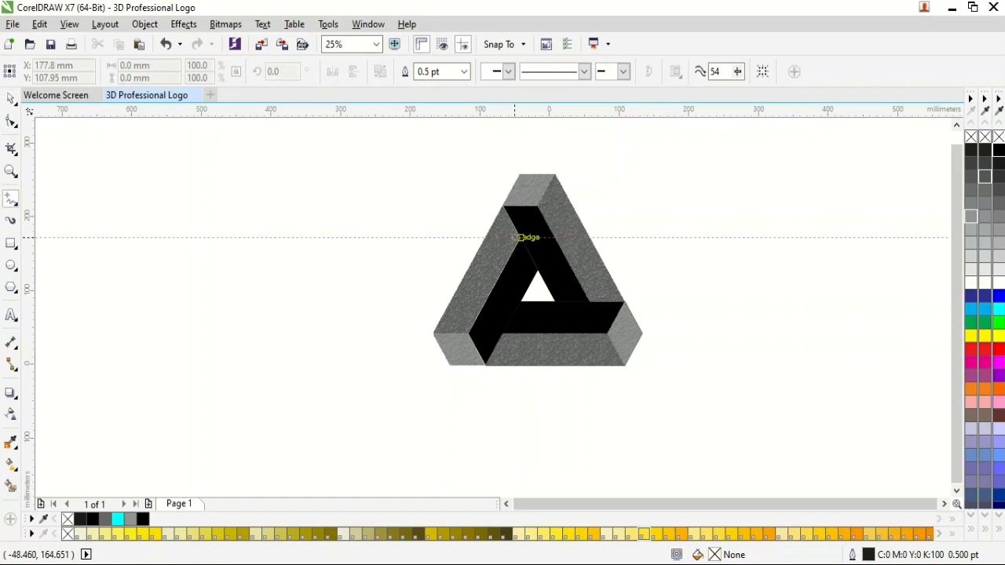
click(474, 322)
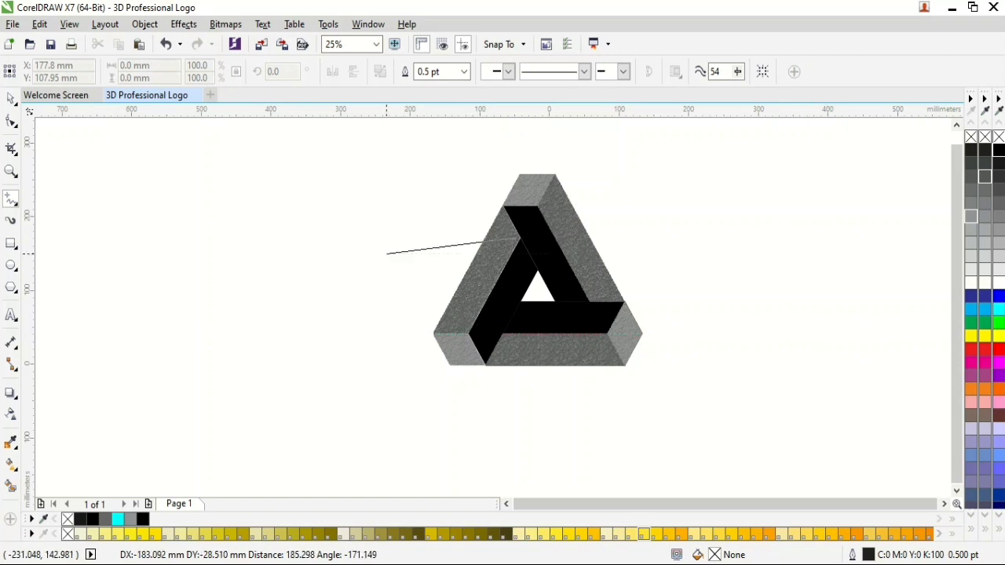
click(387, 254)
key(space)
key(Delete)
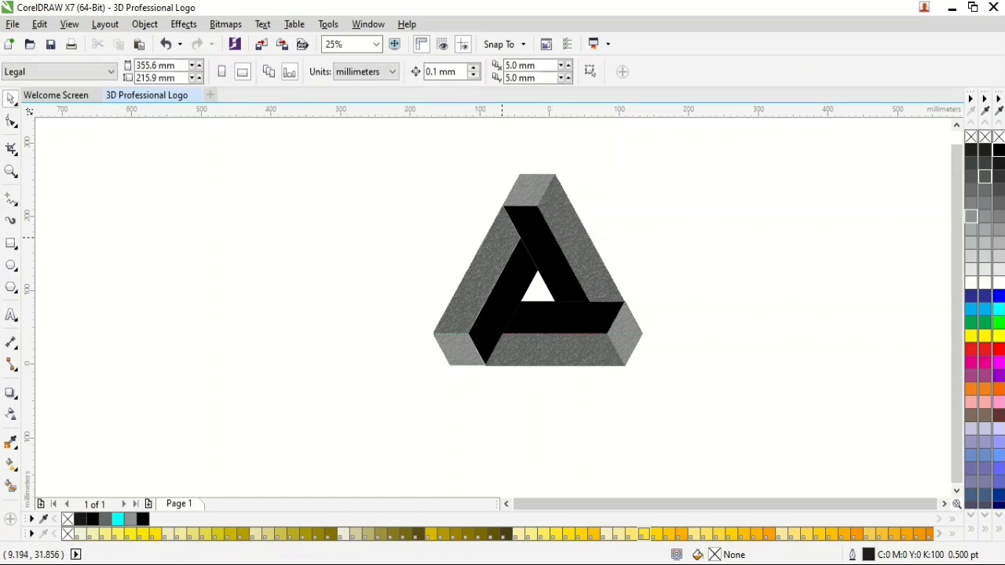
Draw a straight 150 mm line at 60° along the inner edge of the left textured face, from its lower corner to its upper corner.
key(F4)
key(space)
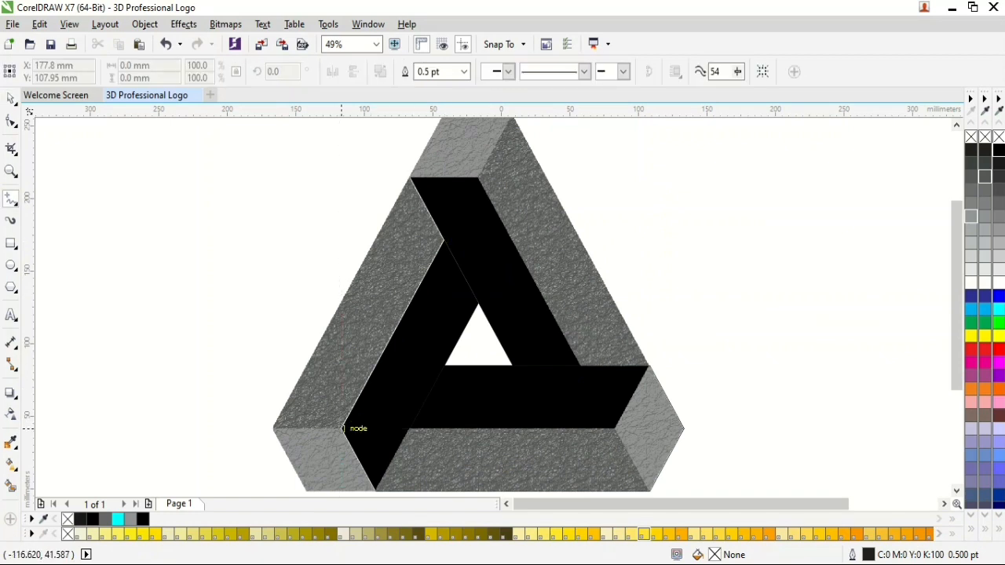
click(343, 427)
click(445, 240)
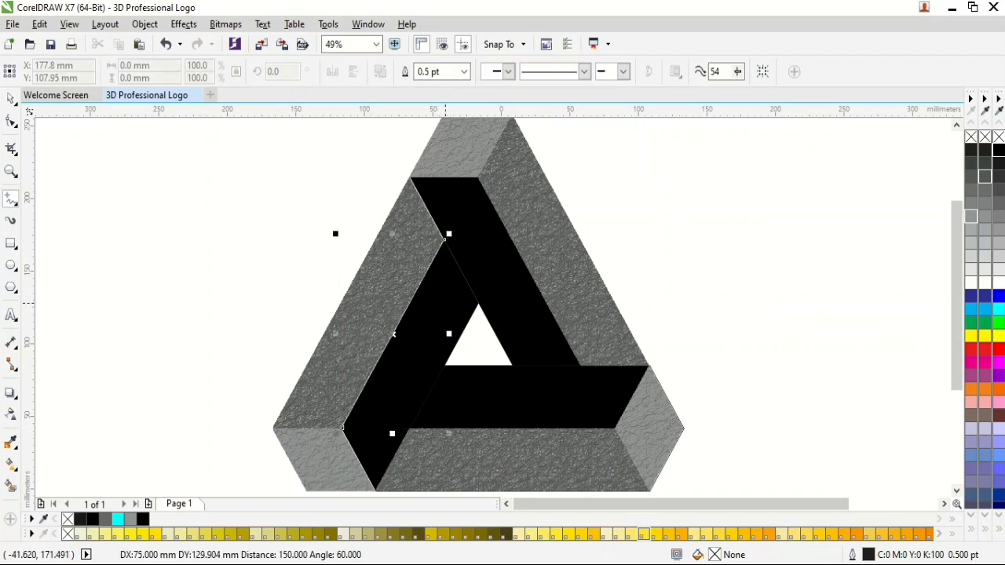
Give the new edge line a 3.0 pt white outline.
click(464, 72)
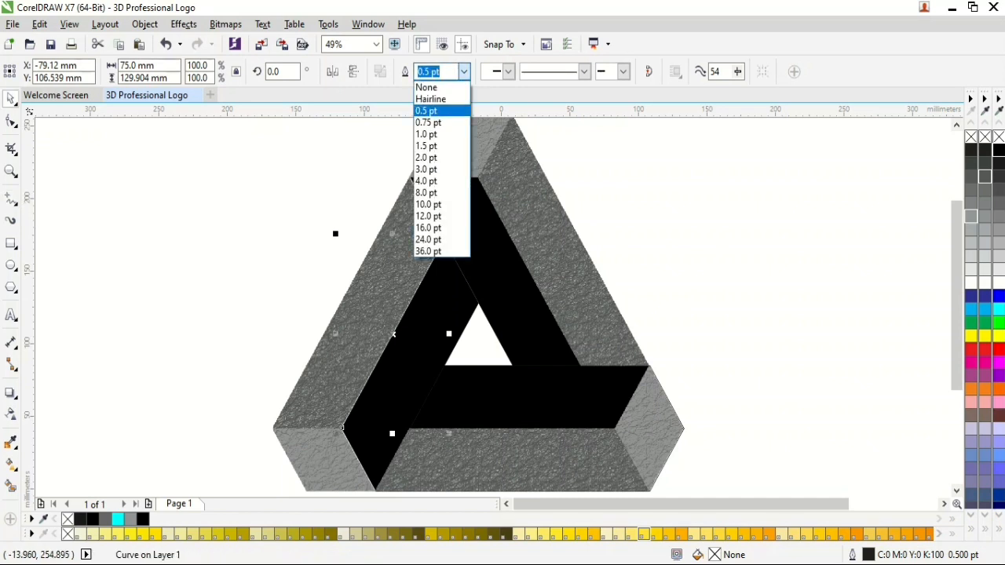
click(416, 170)
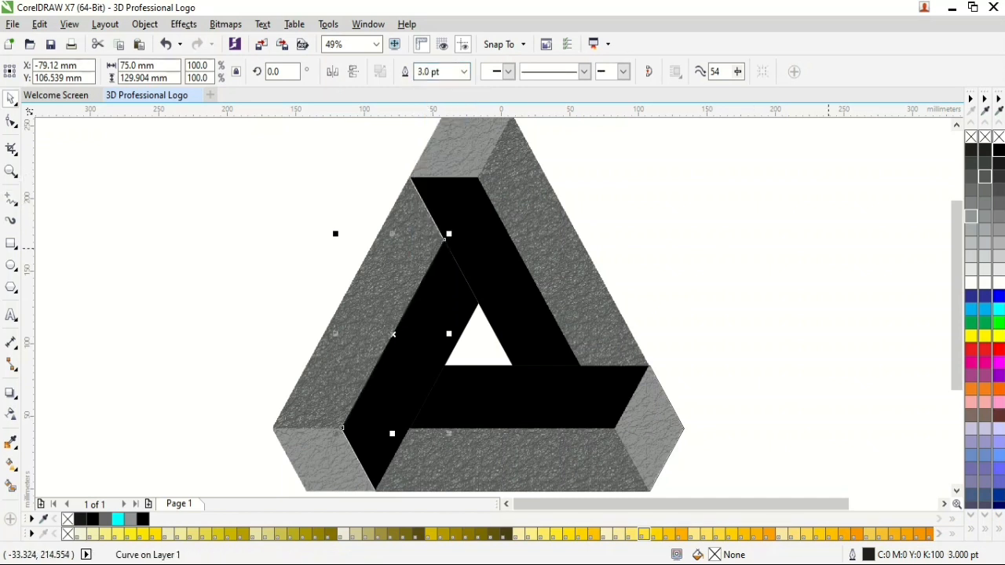
right_click(971, 282)
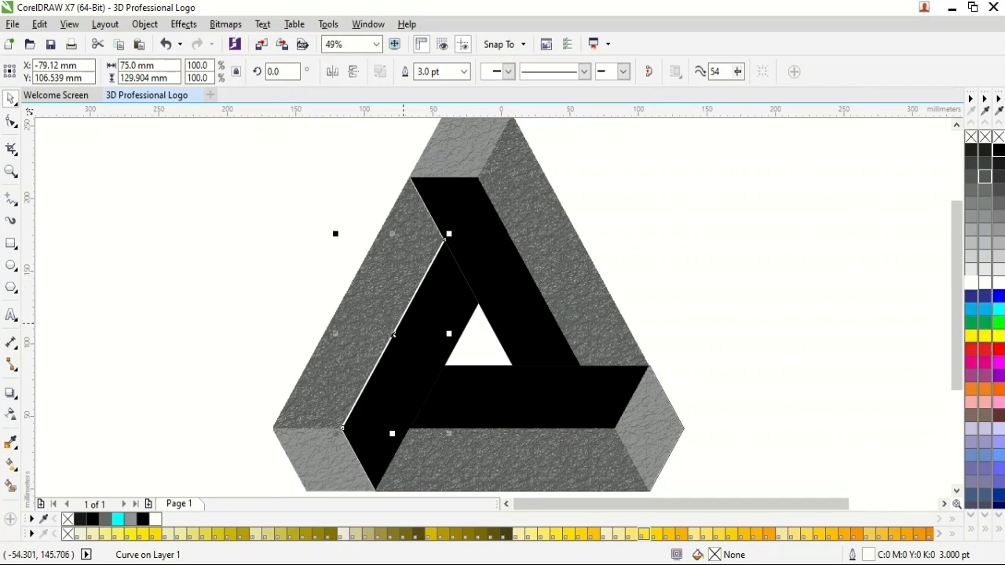
Rotate a copy of the white line 120° about the small triangle's centre, and repeat it once for the third inner edge.
click(395, 335)
drag(395, 336, 478, 344)
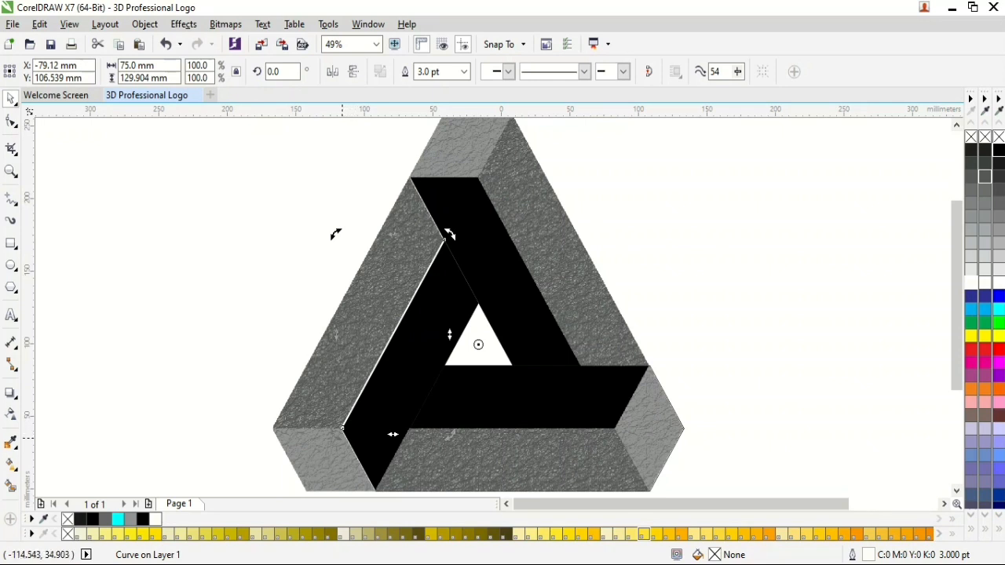
drag(343, 430, 597, 454)
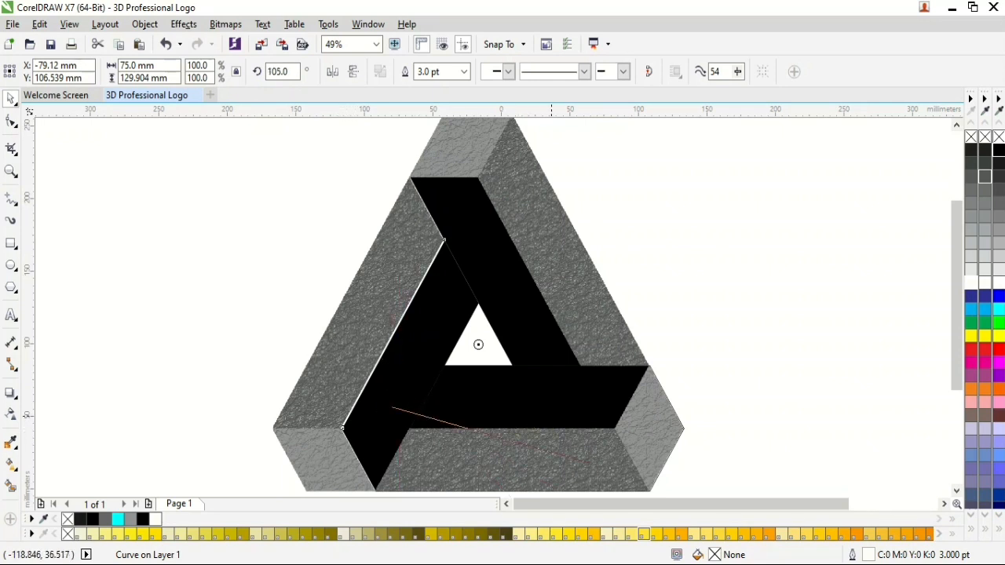
drag(571, 401, 571, 401)
key(ctrl+r)
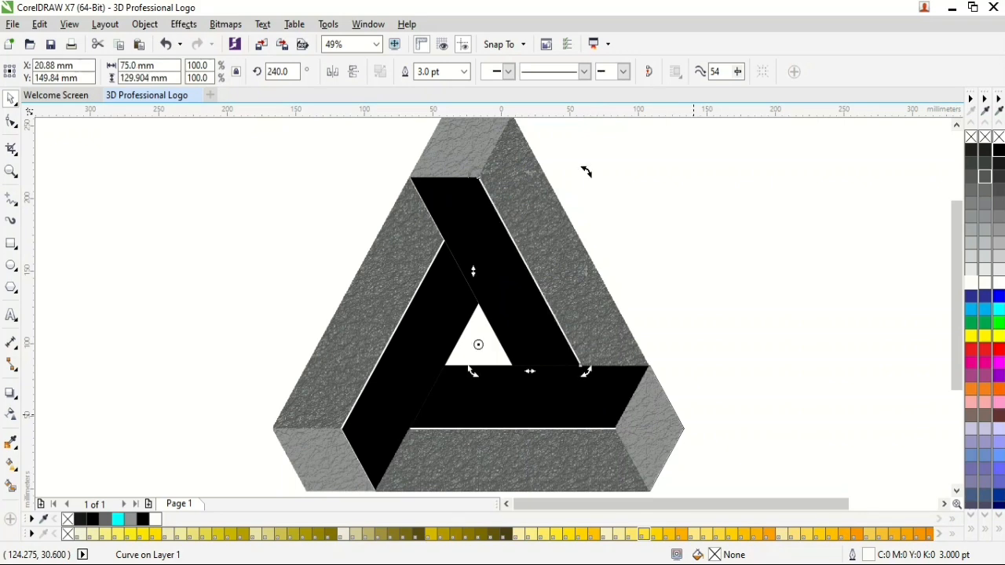
key(Escape)
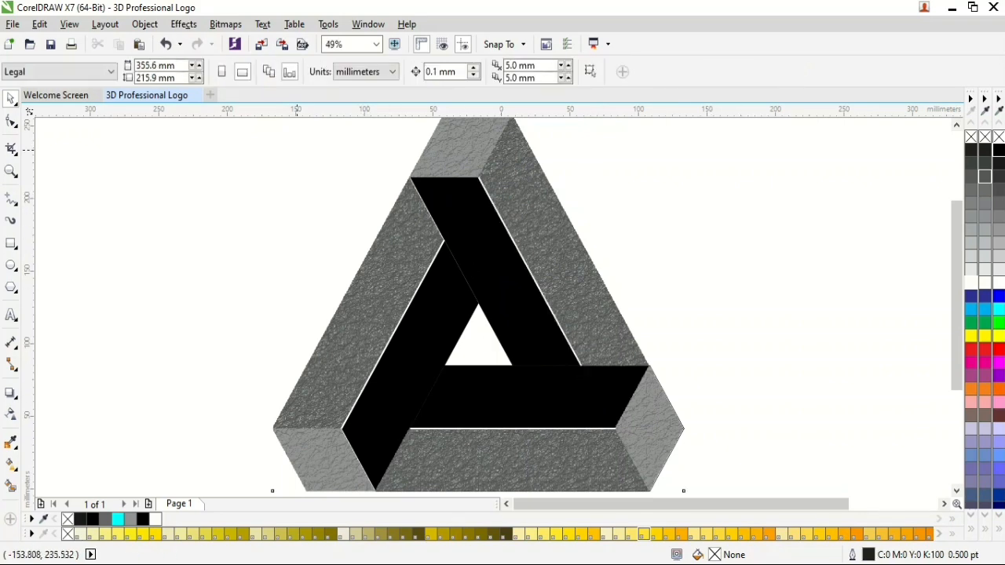
drag(293, 137, 662, 414)
key(ctrl+z)
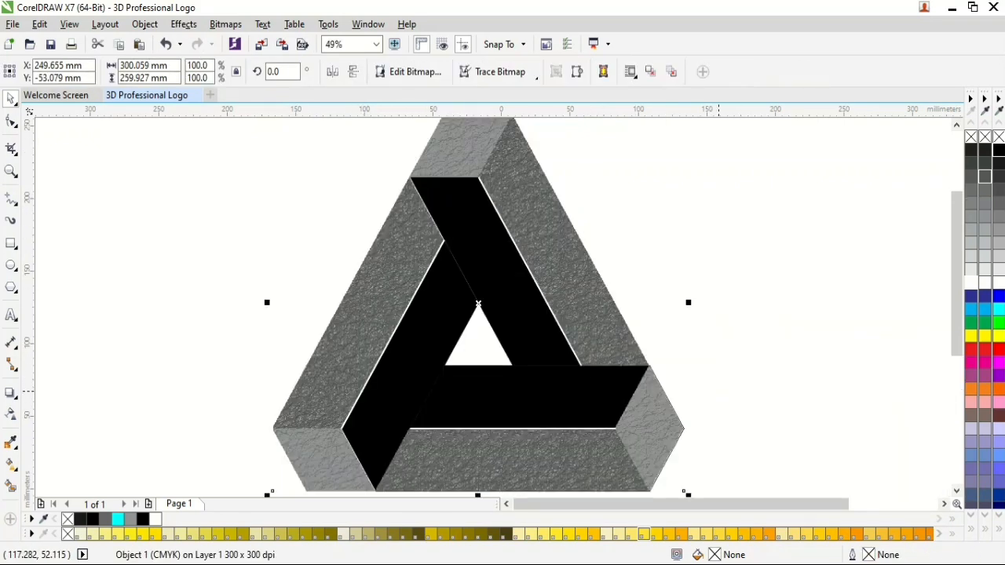
key(Escape)
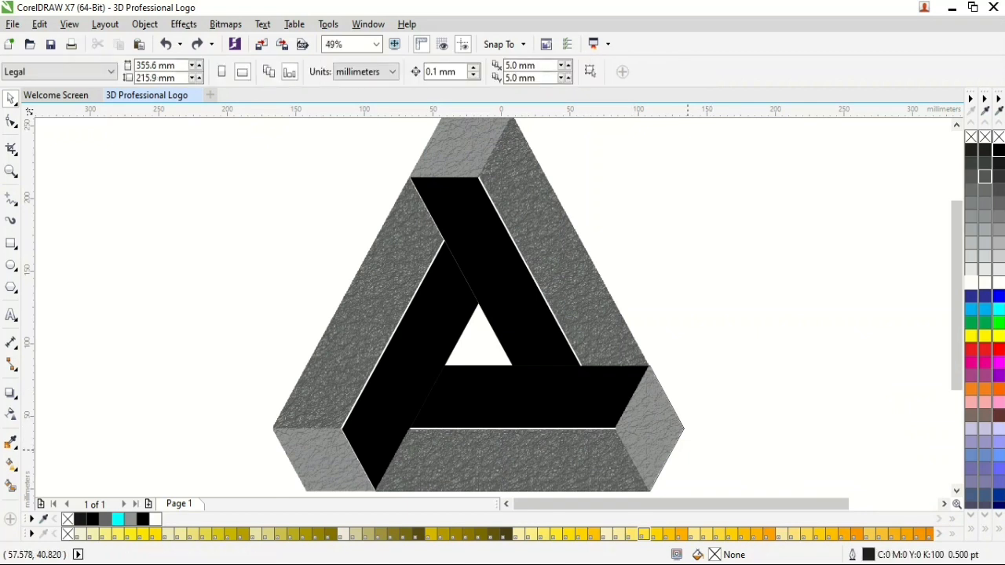
Select the three white inner-edge lines together and set their outline width to 4.0 pt.
click(956, 491)
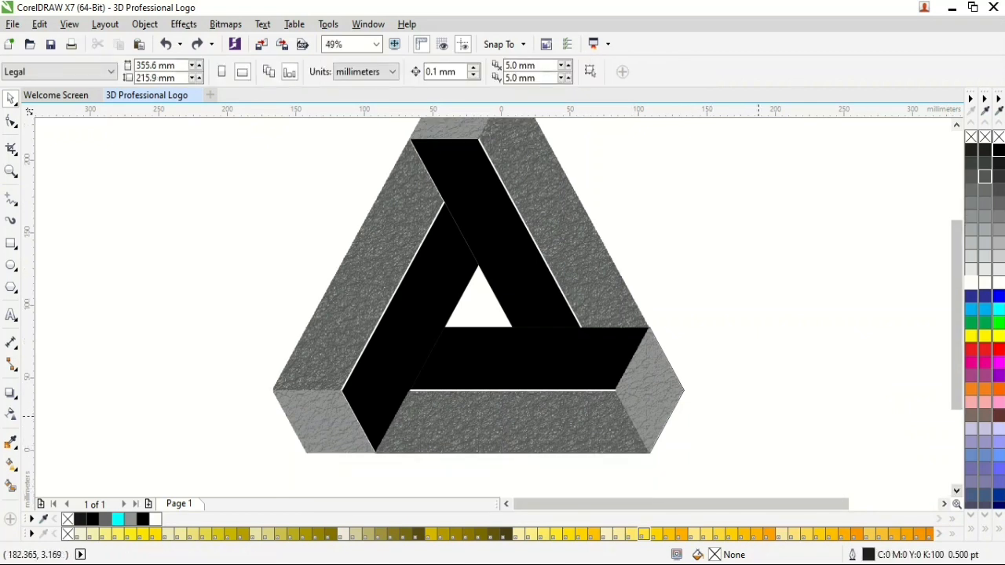
drag(761, 418, 391, 128)
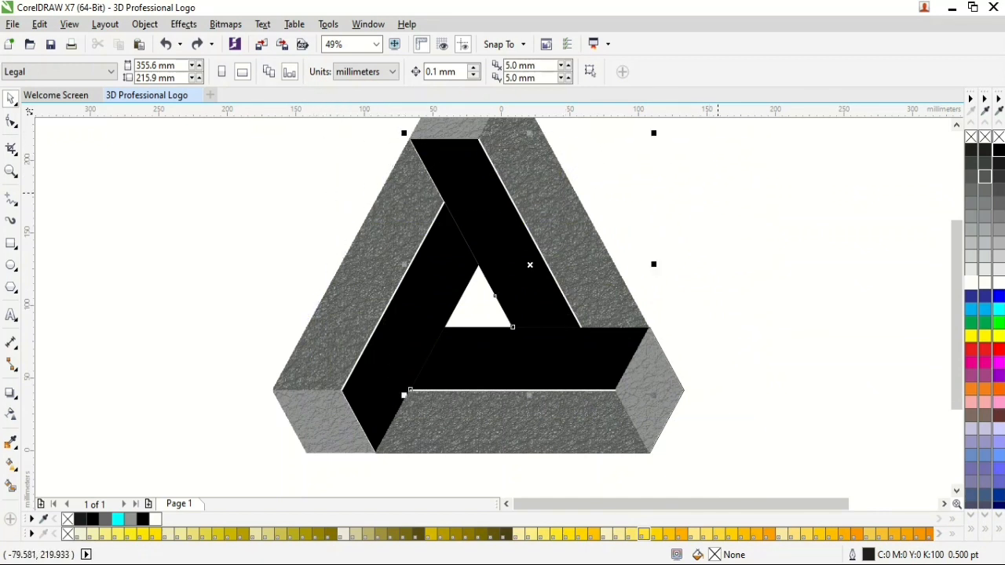
click(717, 194)
click(612, 390)
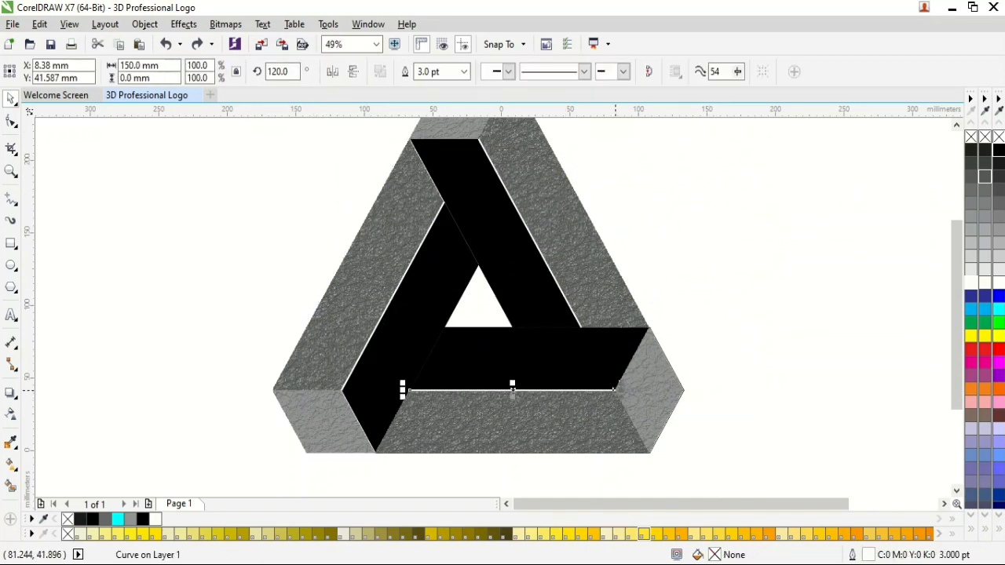
shift+click(581, 327)
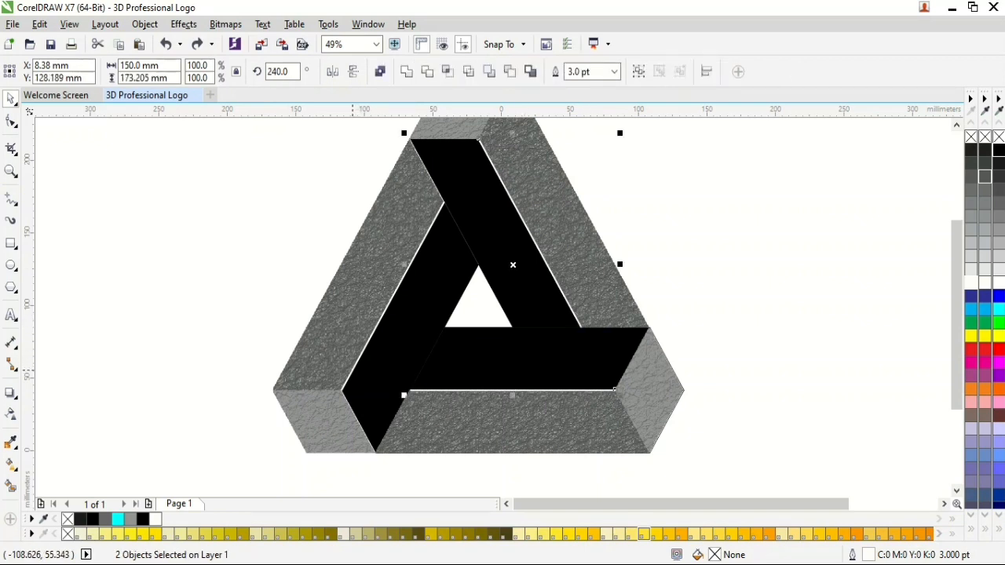
shift+click(361, 369)
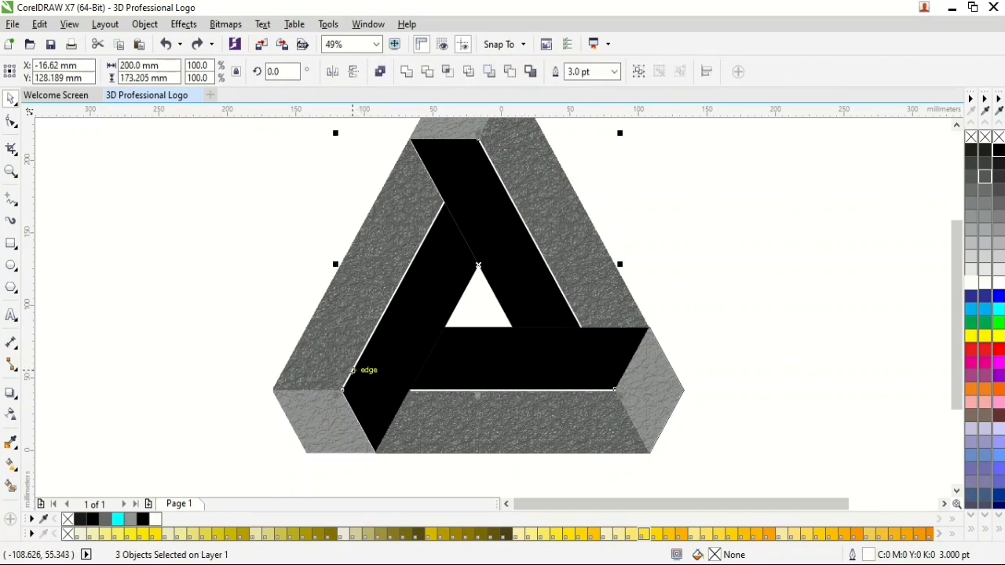
drag(499, 276, 517, 281)
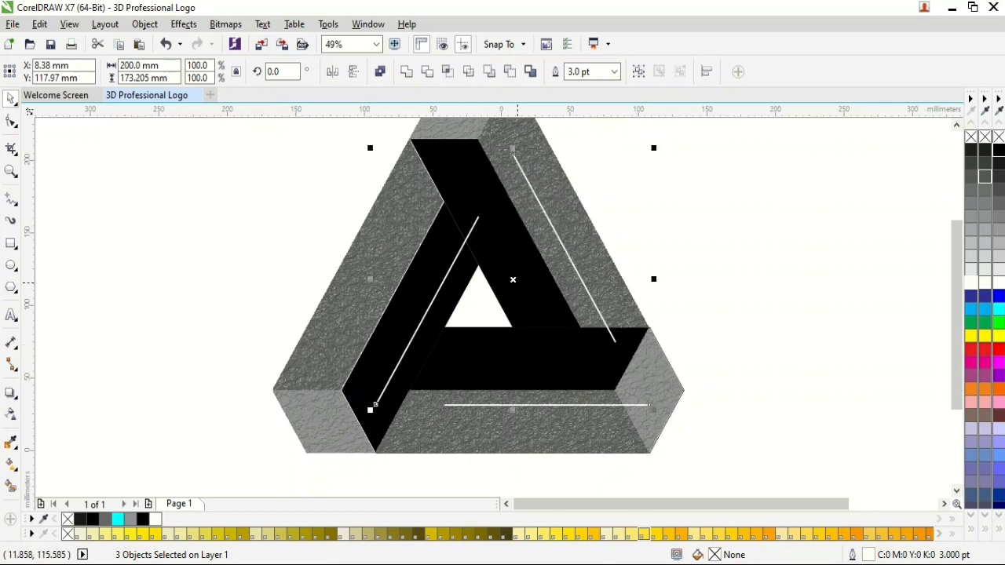
key(ctrl+z)
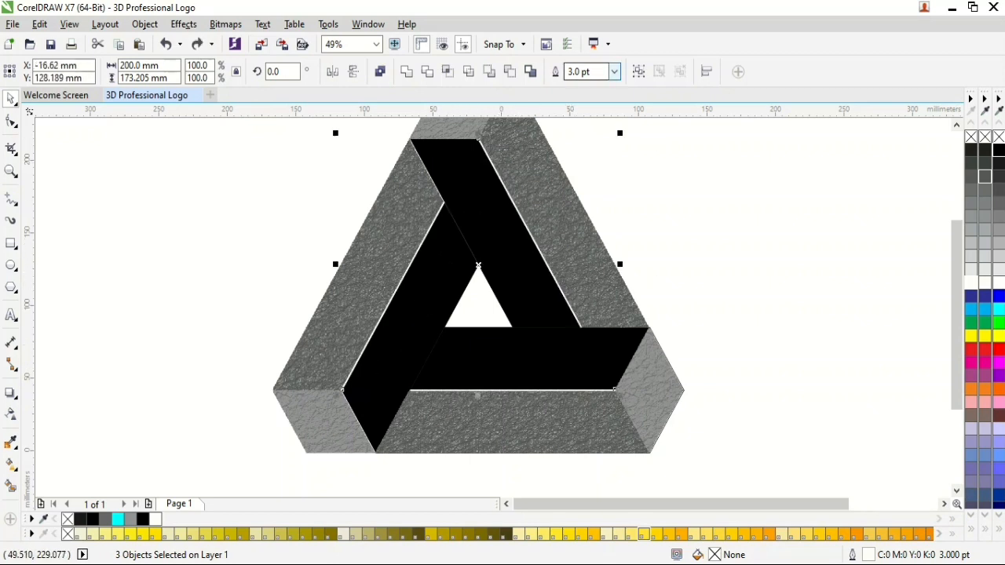
click(614, 71)
click(581, 175)
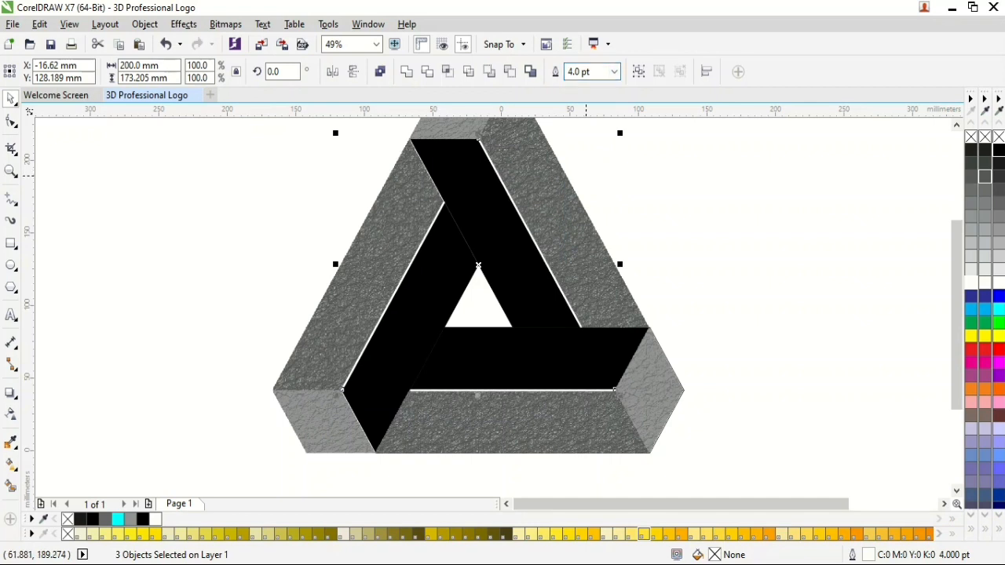
Convert the three white lines into one 300 dpi CMYK Color (32-bit) bitmap with anti-aliasing and a transparent background.
click(226, 25)
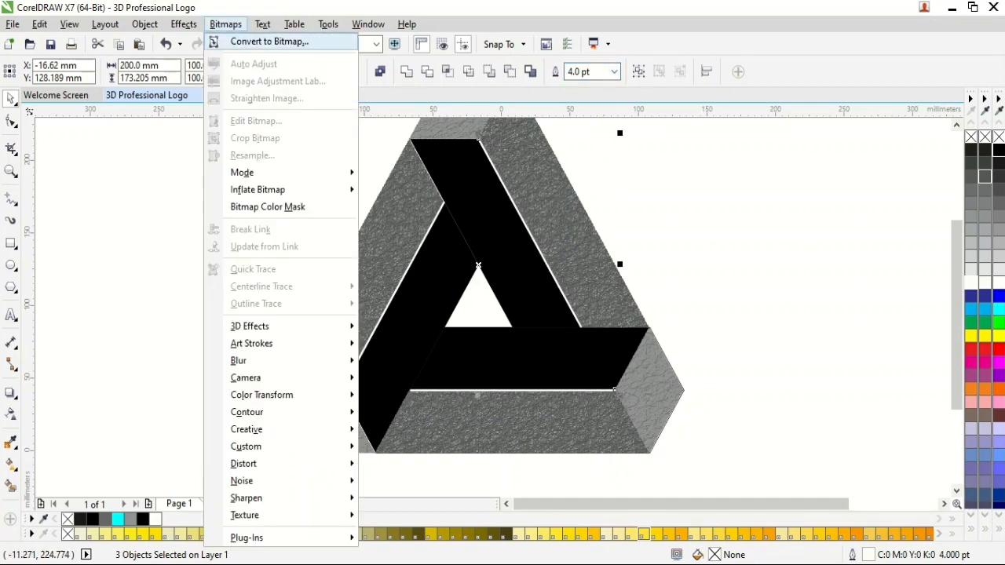
click(269, 41)
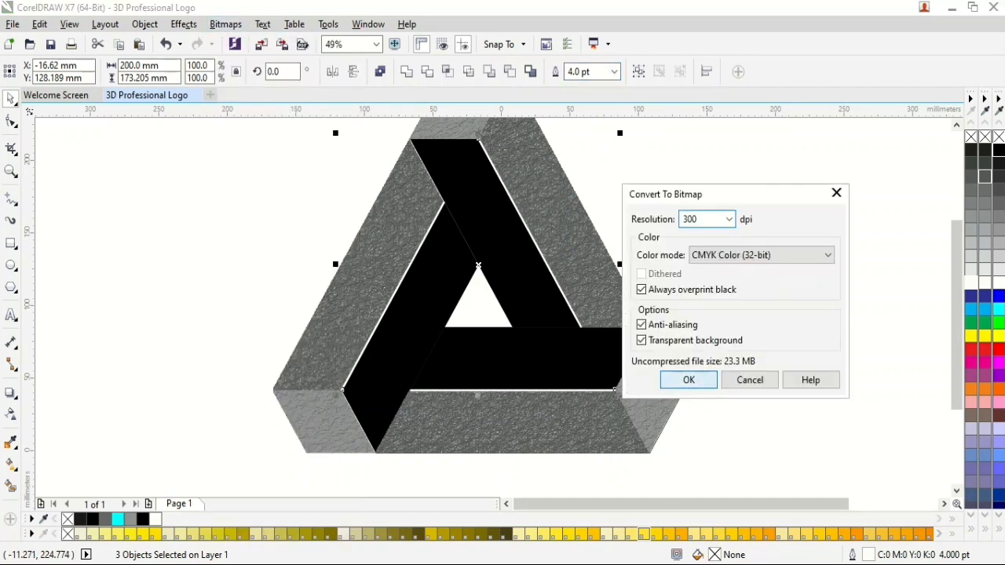
click(689, 380)
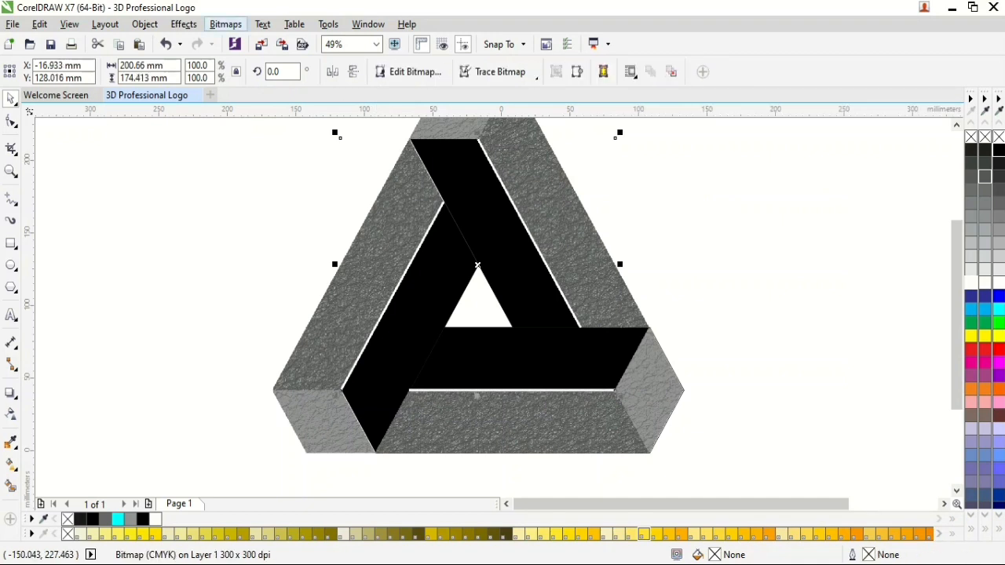
Apply a Gaussian Blur with an 8.4-pixel radius to the bitmap of the white lines.
click(226, 25)
mouse_move(251, 360)
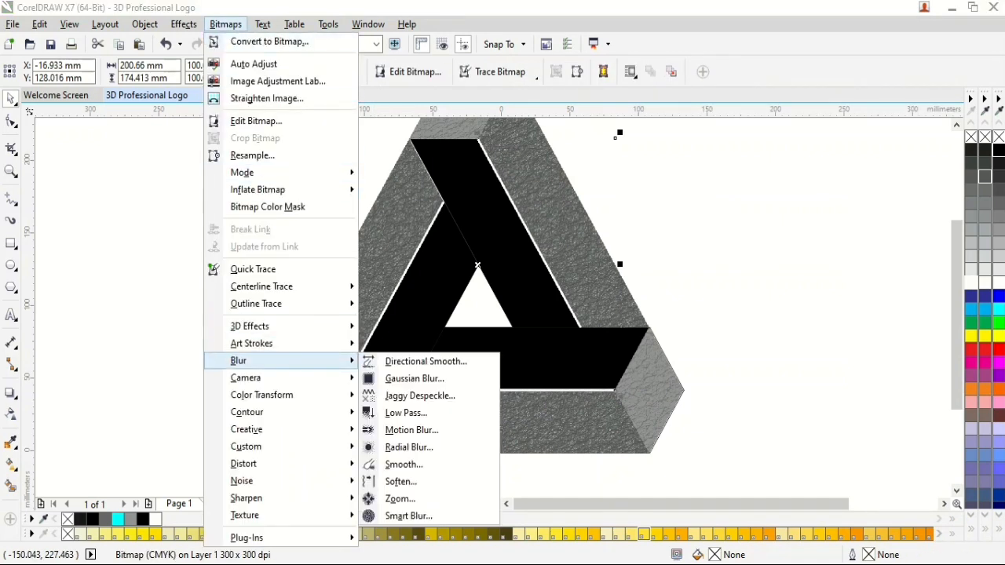
click(414, 378)
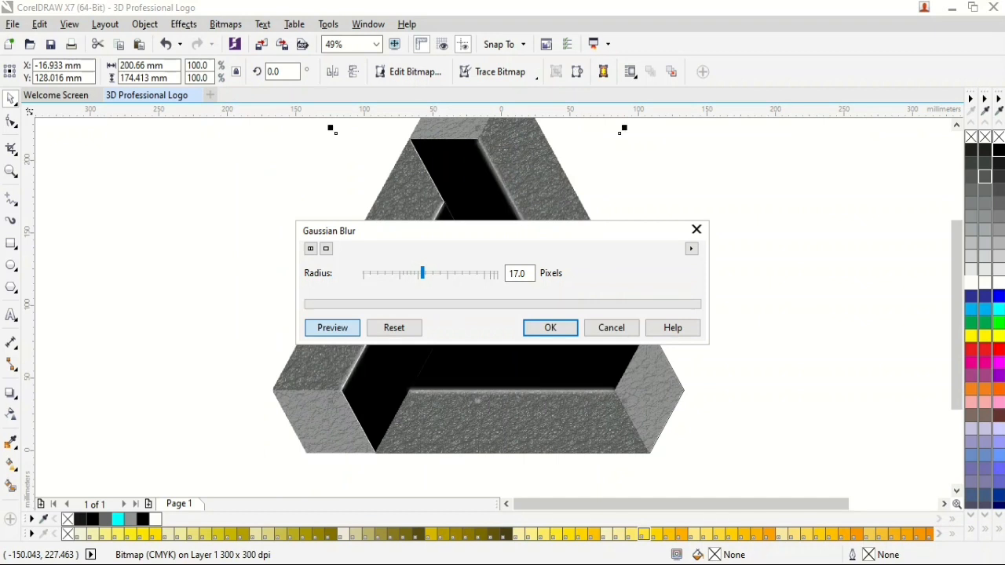
drag(353, 231, 627, 162)
drag(696, 205, 685, 205)
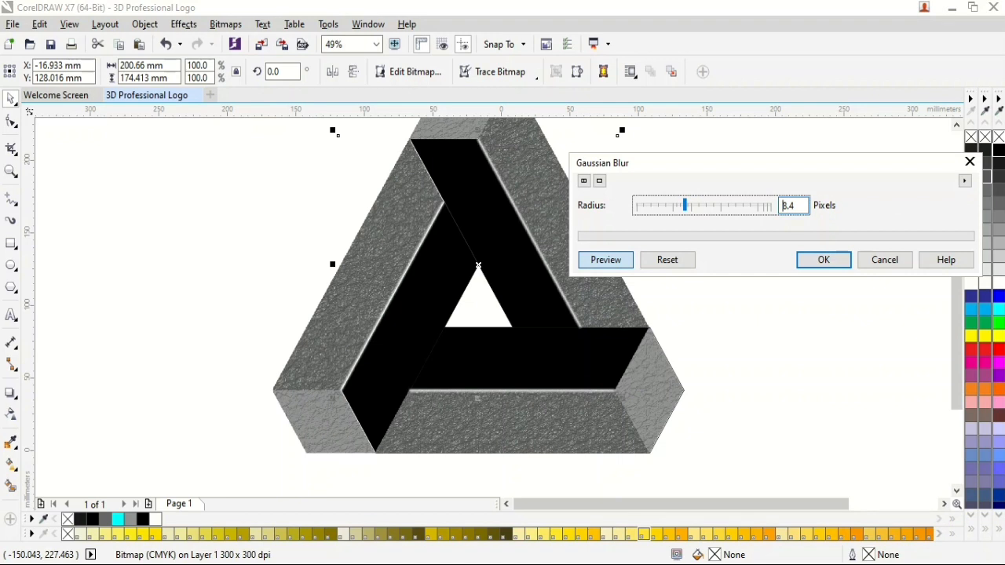
click(825, 260)
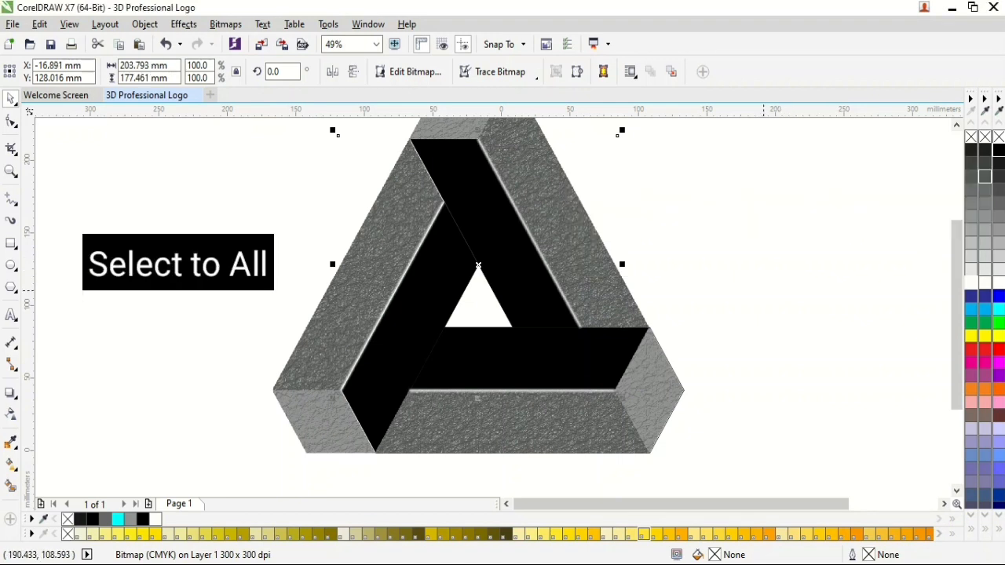
key(ctrl+z)
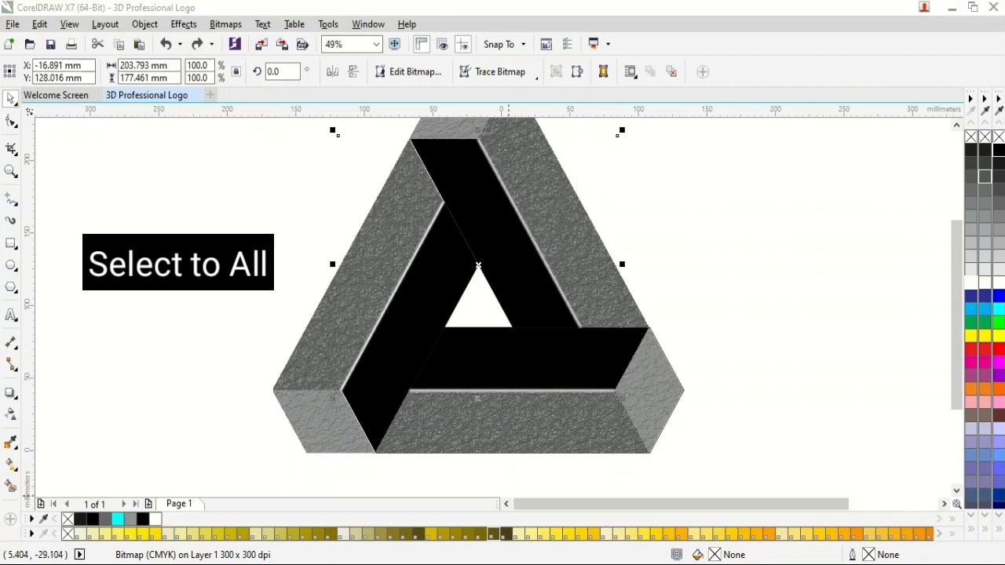
Select all the logo's faces, textures and highlight lines and group them.
click(770, 278)
scroll(770, 278, down, 1)
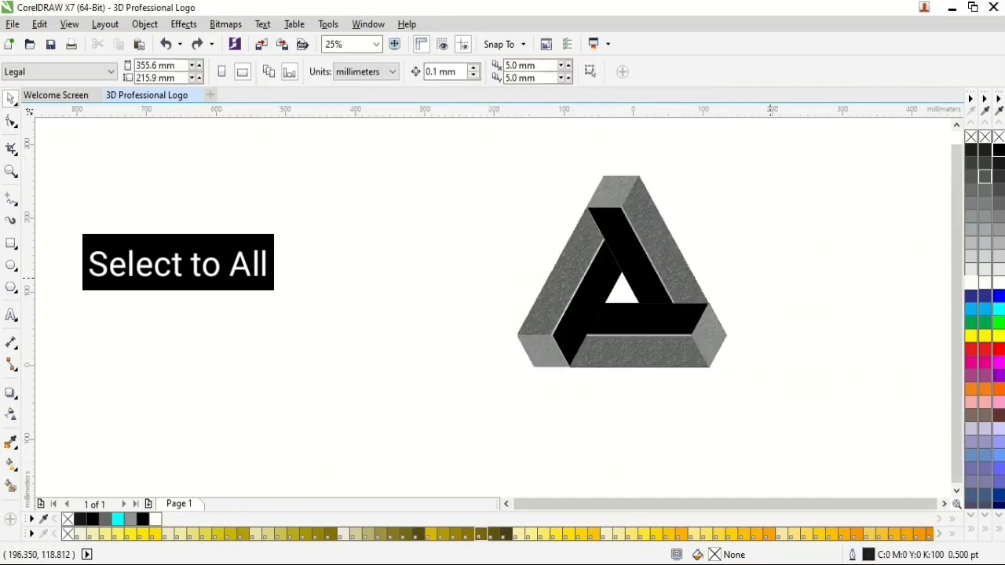
drag(483, 150, 779, 393)
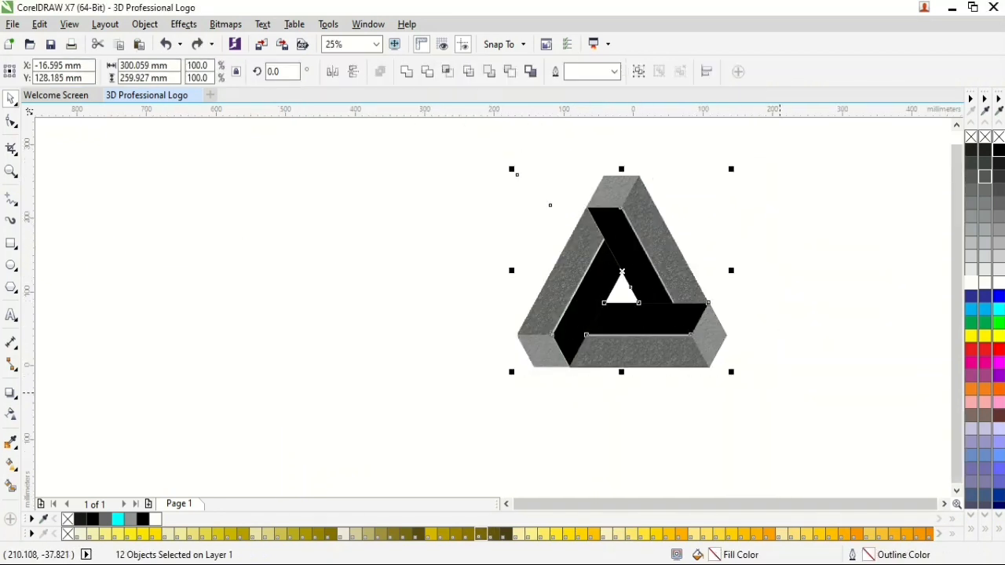
right_click(665, 197)
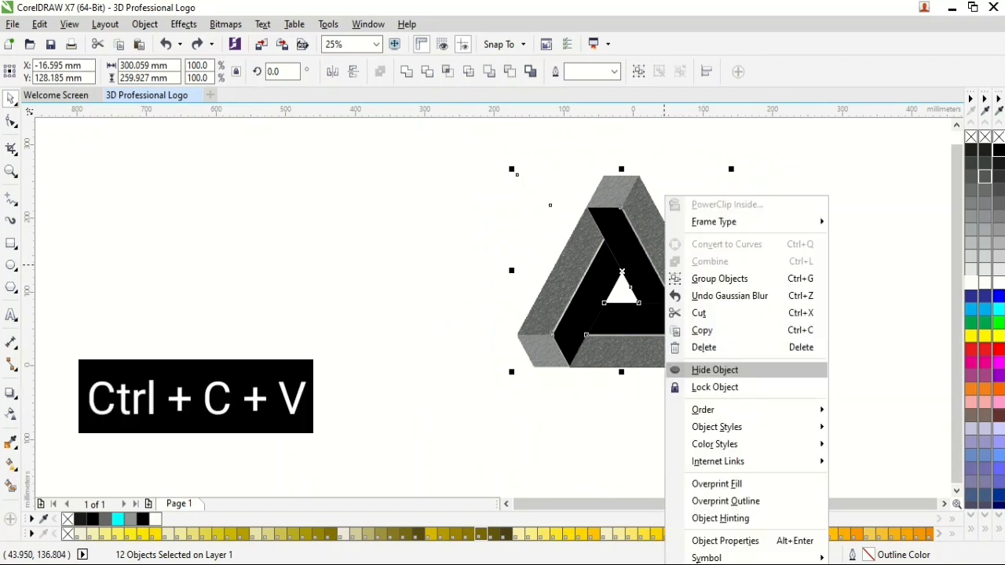
click(719, 278)
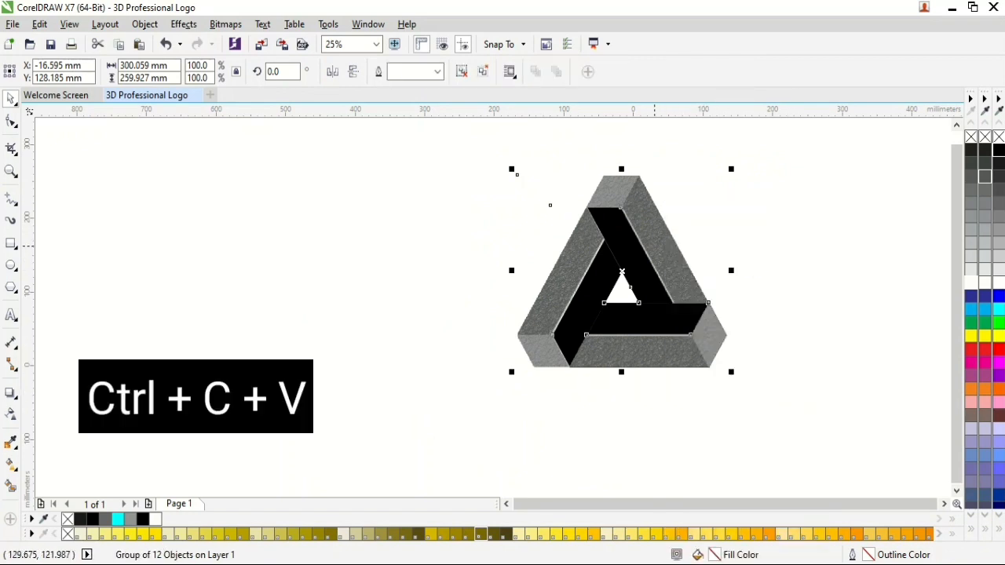
Move the grouped logo up and to the left, and mirror a copy of it vertically directly below its base.
drag(634, 234, 614, 206)
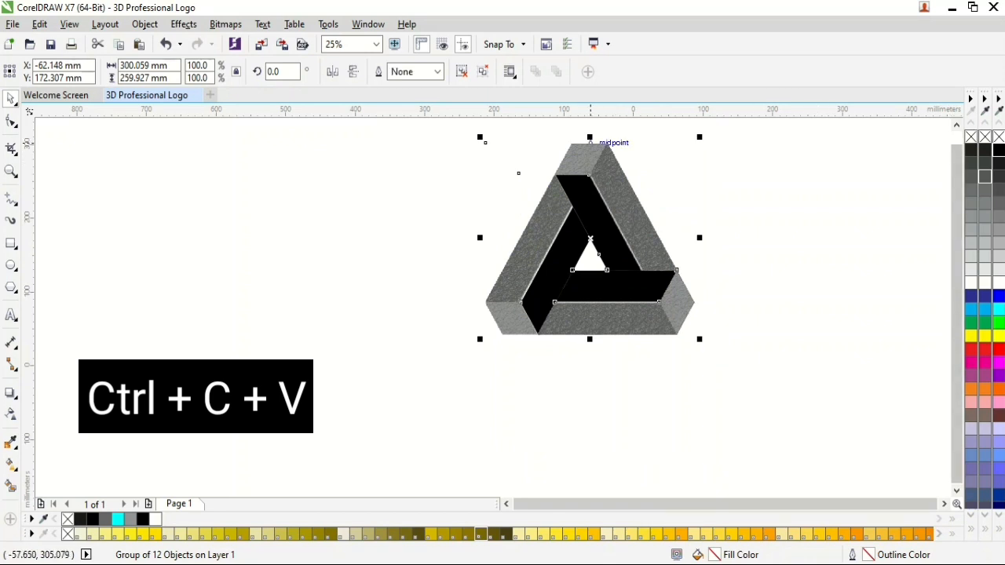
drag(590, 137, 643, 382)
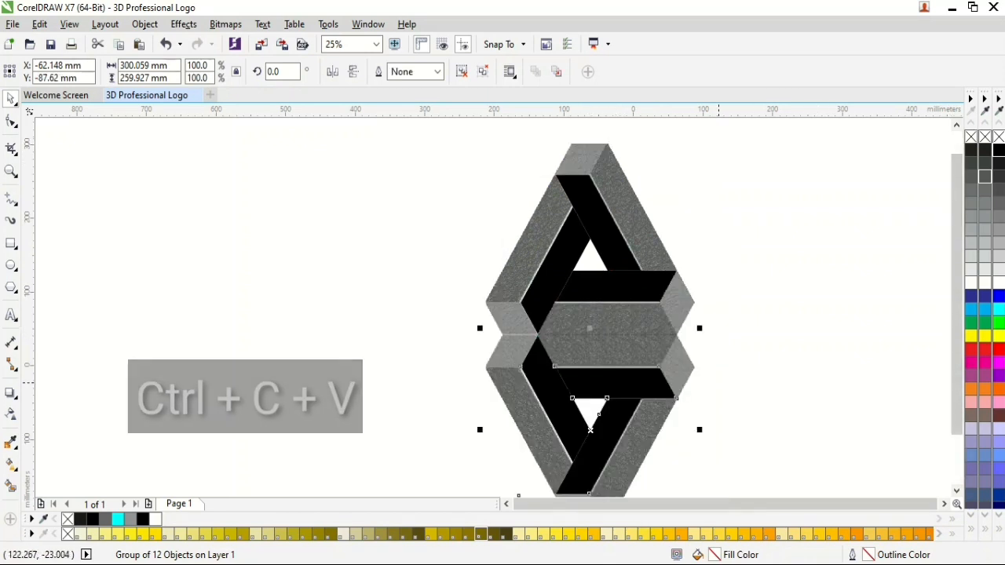
scroll(718, 383, down, 1)
drag(565, 213, 838, 499)
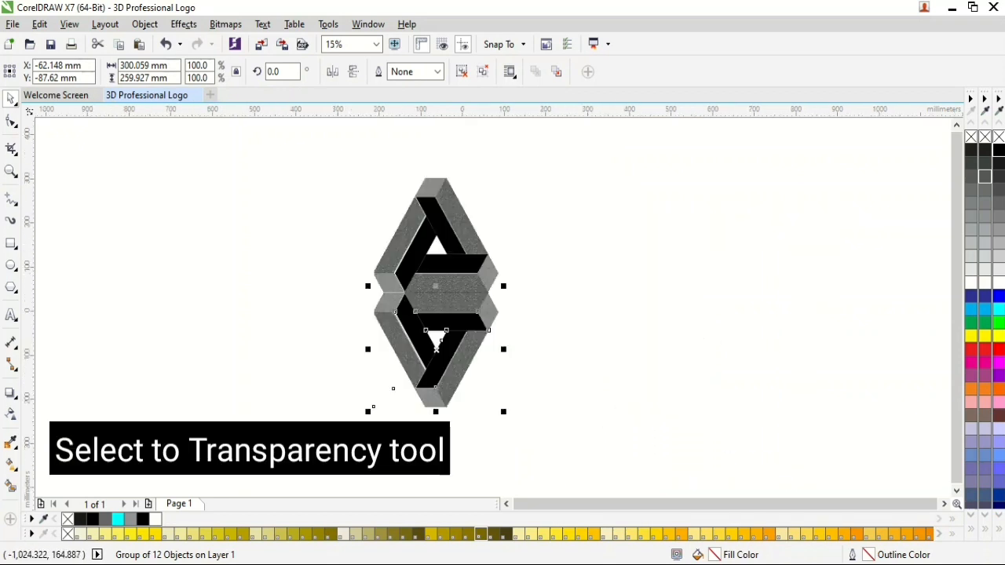
Fade the mirrored copy downward with a linear transparency, starting inside the upper logo and ending at 100% partway down the copy.
click(11, 414)
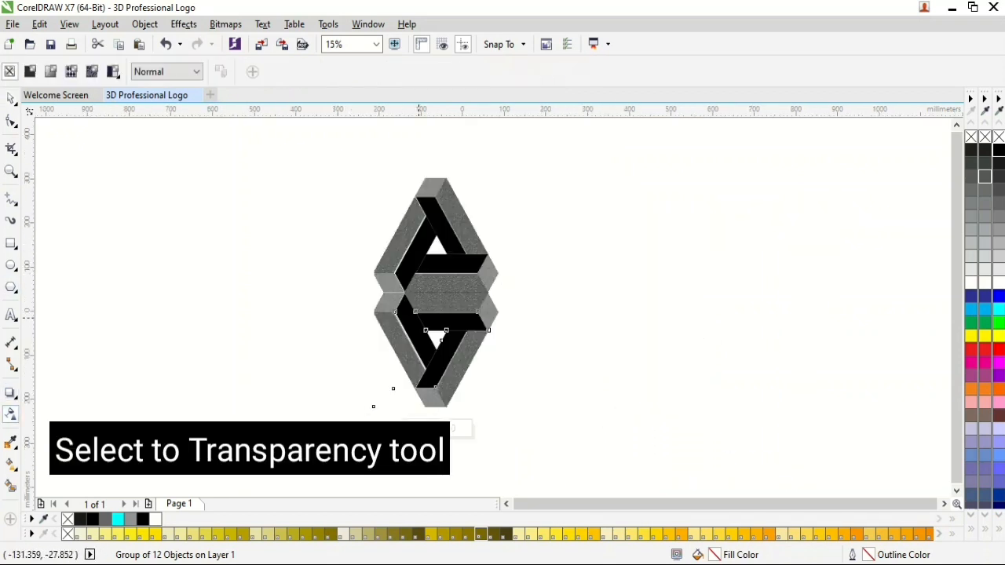
drag(432, 294, 433, 356)
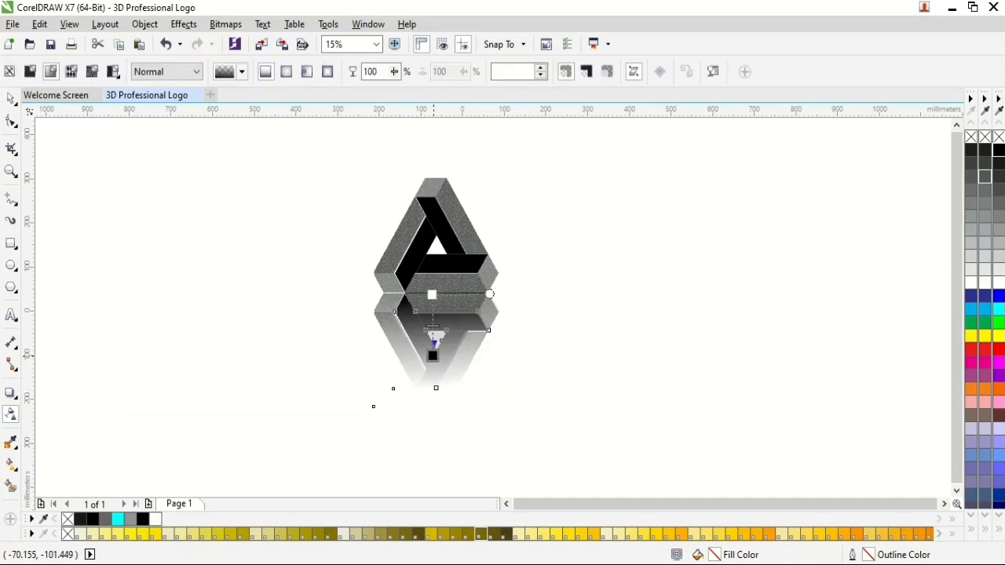
drag(433, 296, 436, 248)
drag(434, 354, 431, 341)
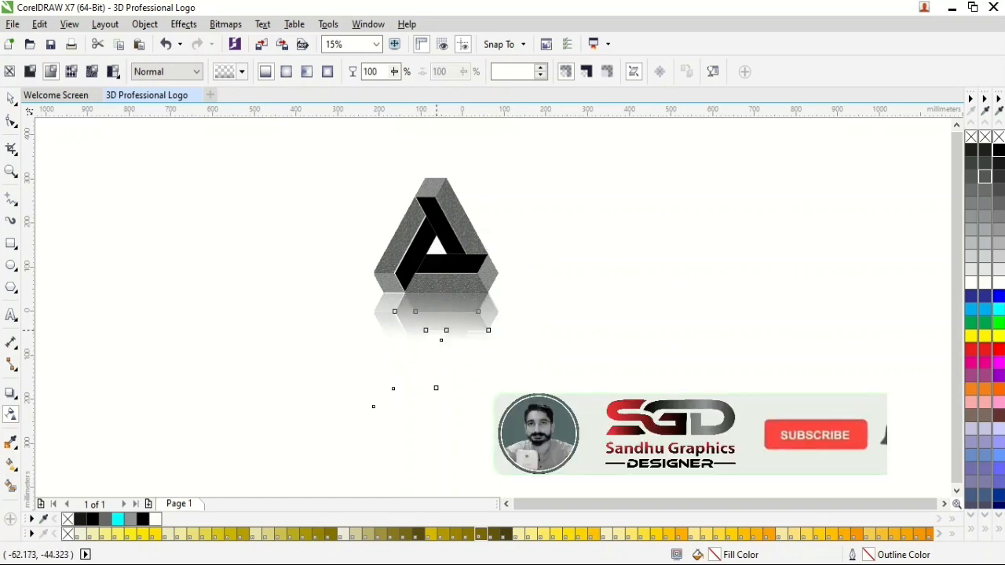
drag(437, 249, 441, 225)
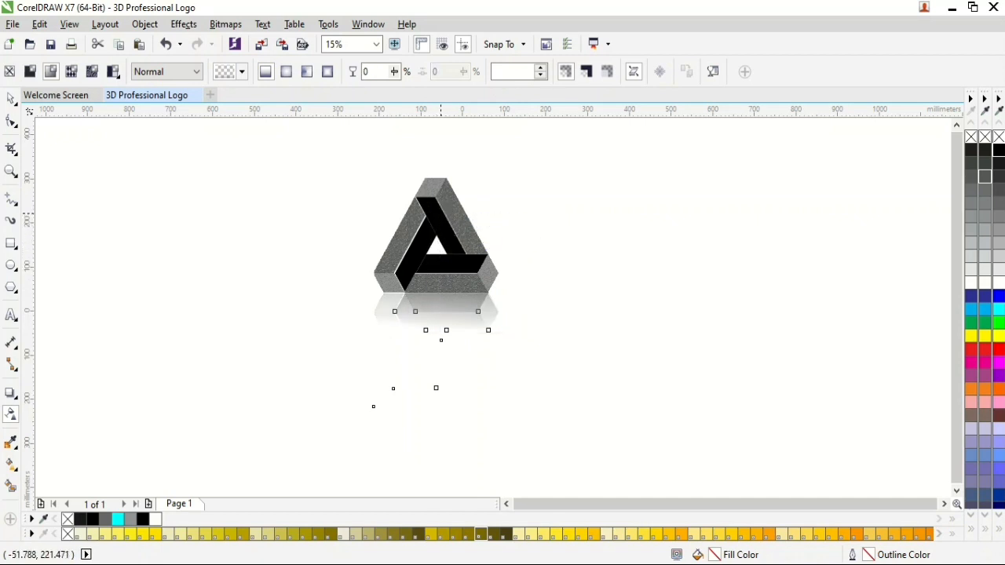
drag(440, 330, 439, 346)
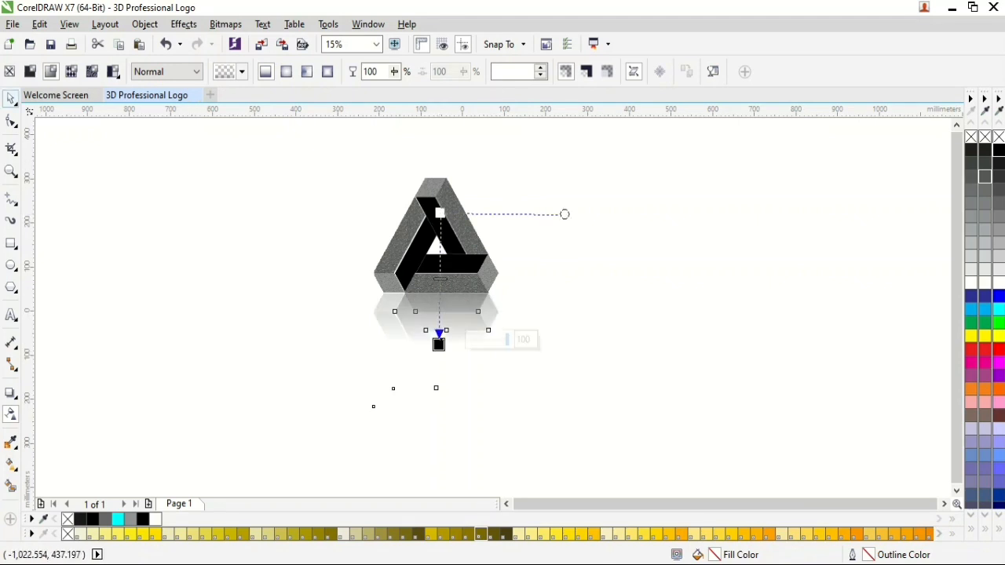
Group the logo with its faded reflection and fit the result in view.
click(11, 98)
drag(241, 143, 632, 474)
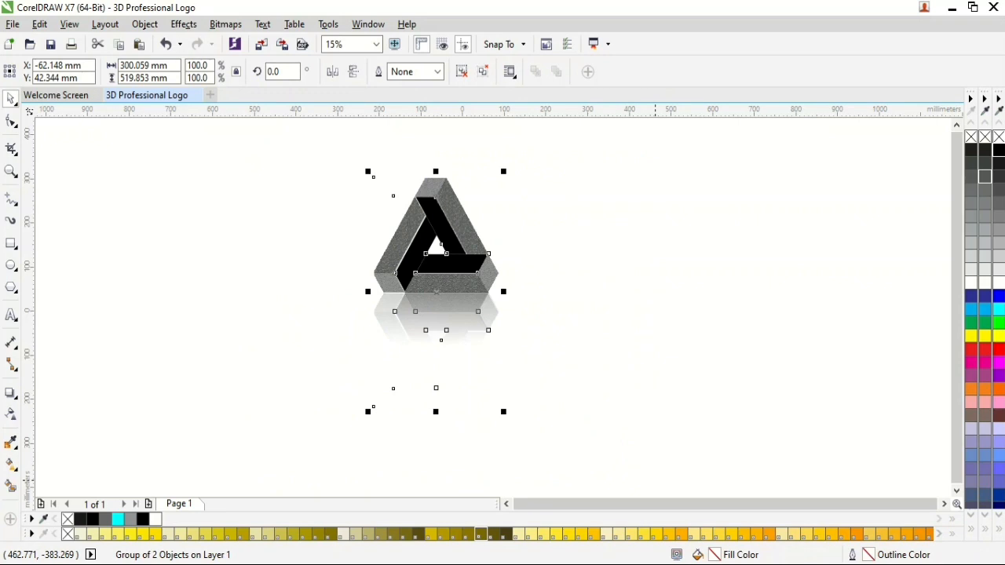
key(F4)
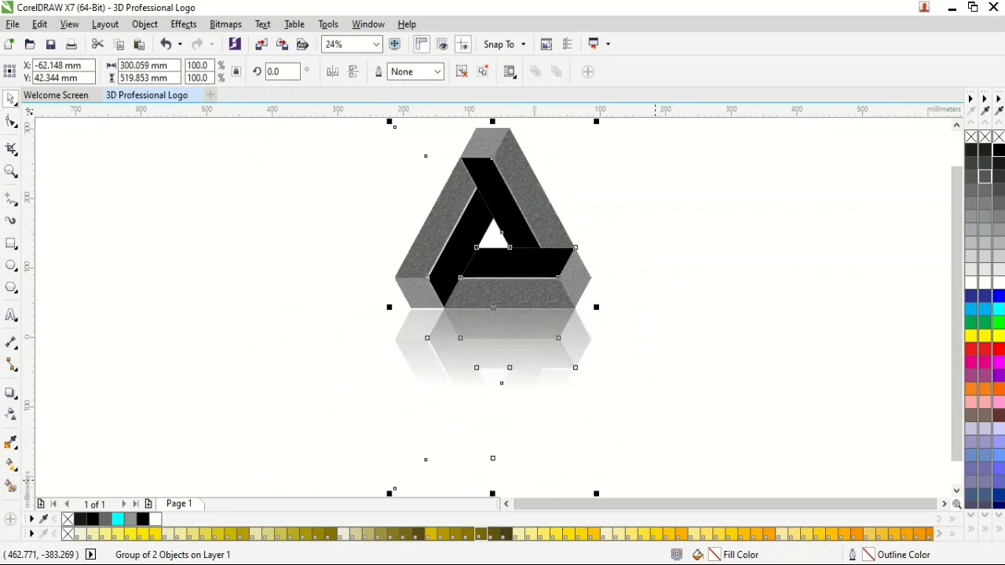